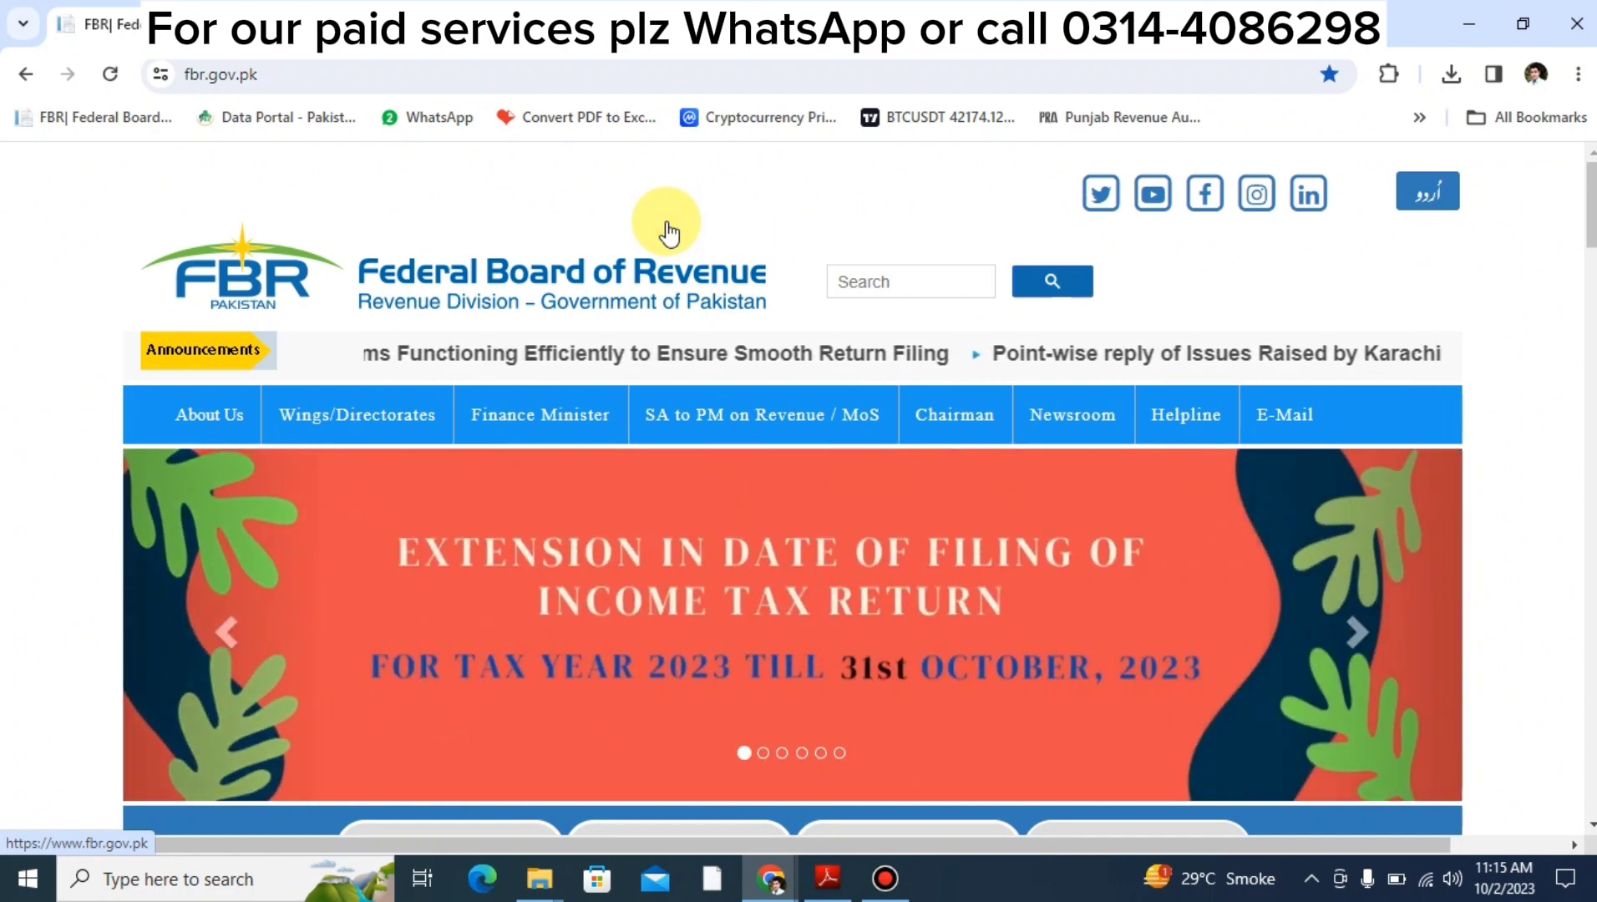
# - Open the IRIS income tax portal from the online services on the FBR homepage
pyautogui.scroll(-2, 668, 232)
pyautogui.scroll(-1, 668, 228)
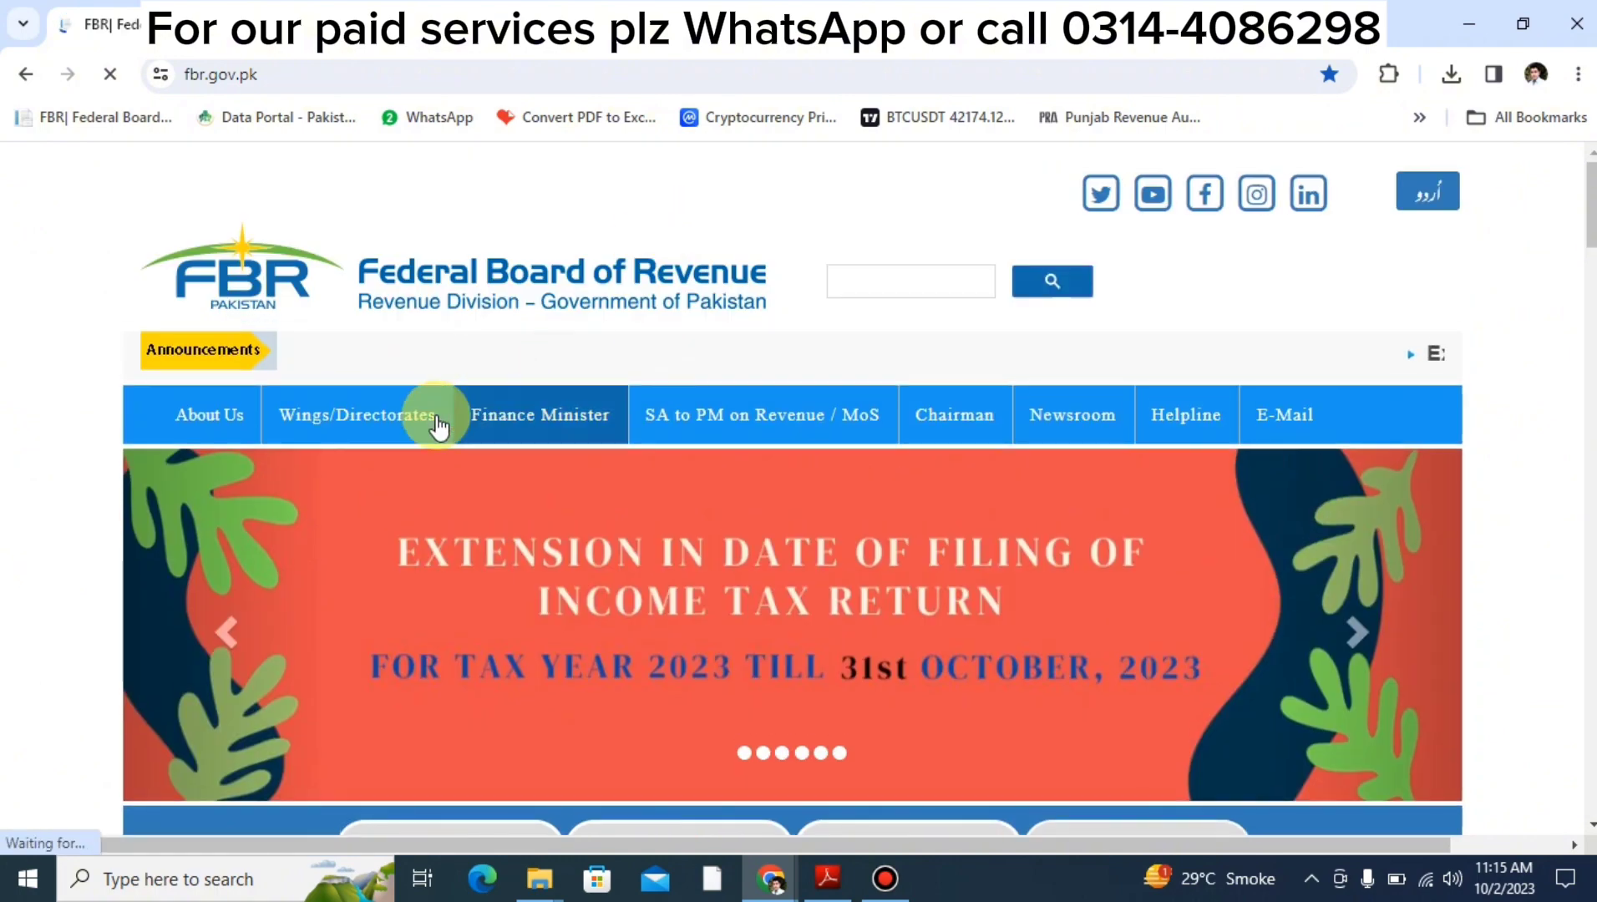
pyautogui.moveTo(355, 443)
pyautogui.scroll(-6, 355, 443)
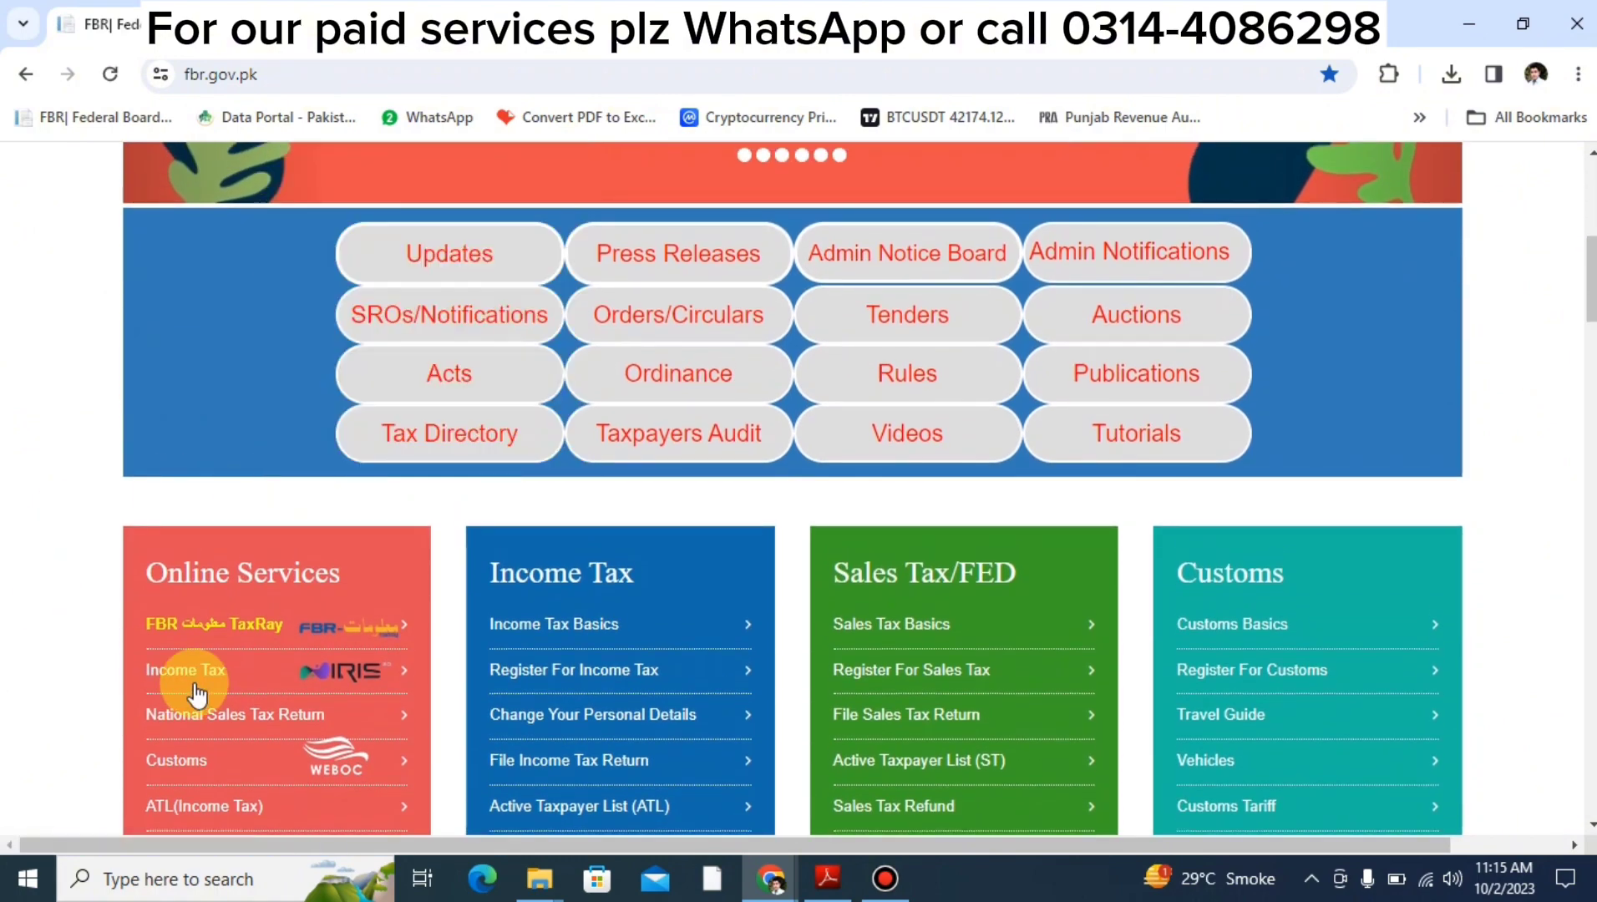
pyautogui.click(227, 671)
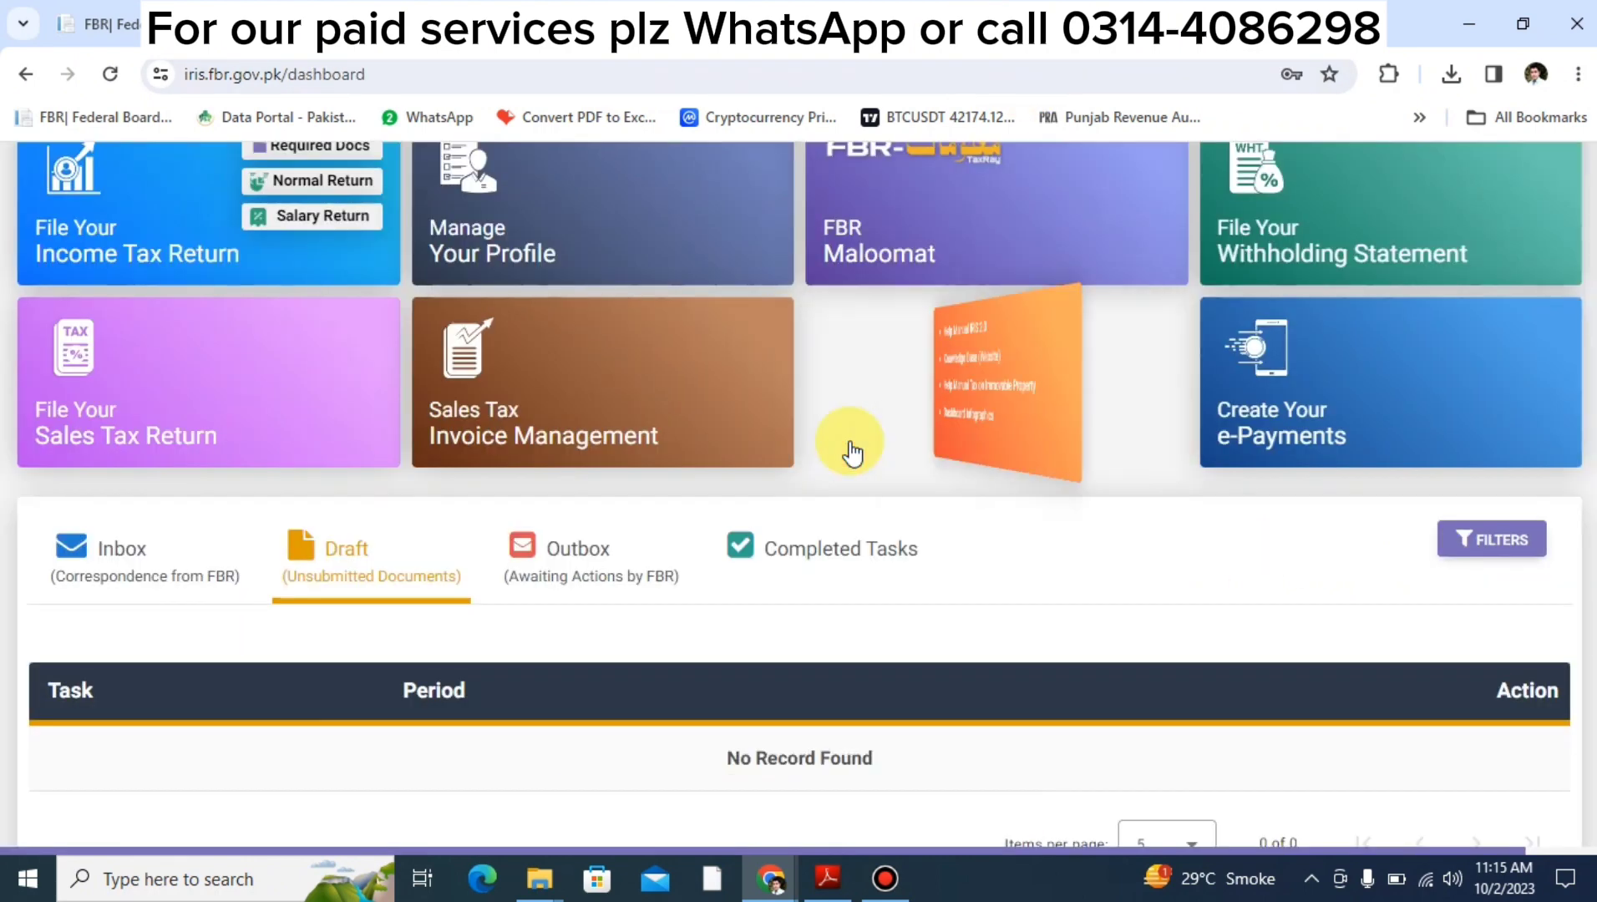
# - Start a normal income tax return for the tax period 01-Jul-2022 - 30-Jun-2023
pyautogui.scroll(2, 835, 455)
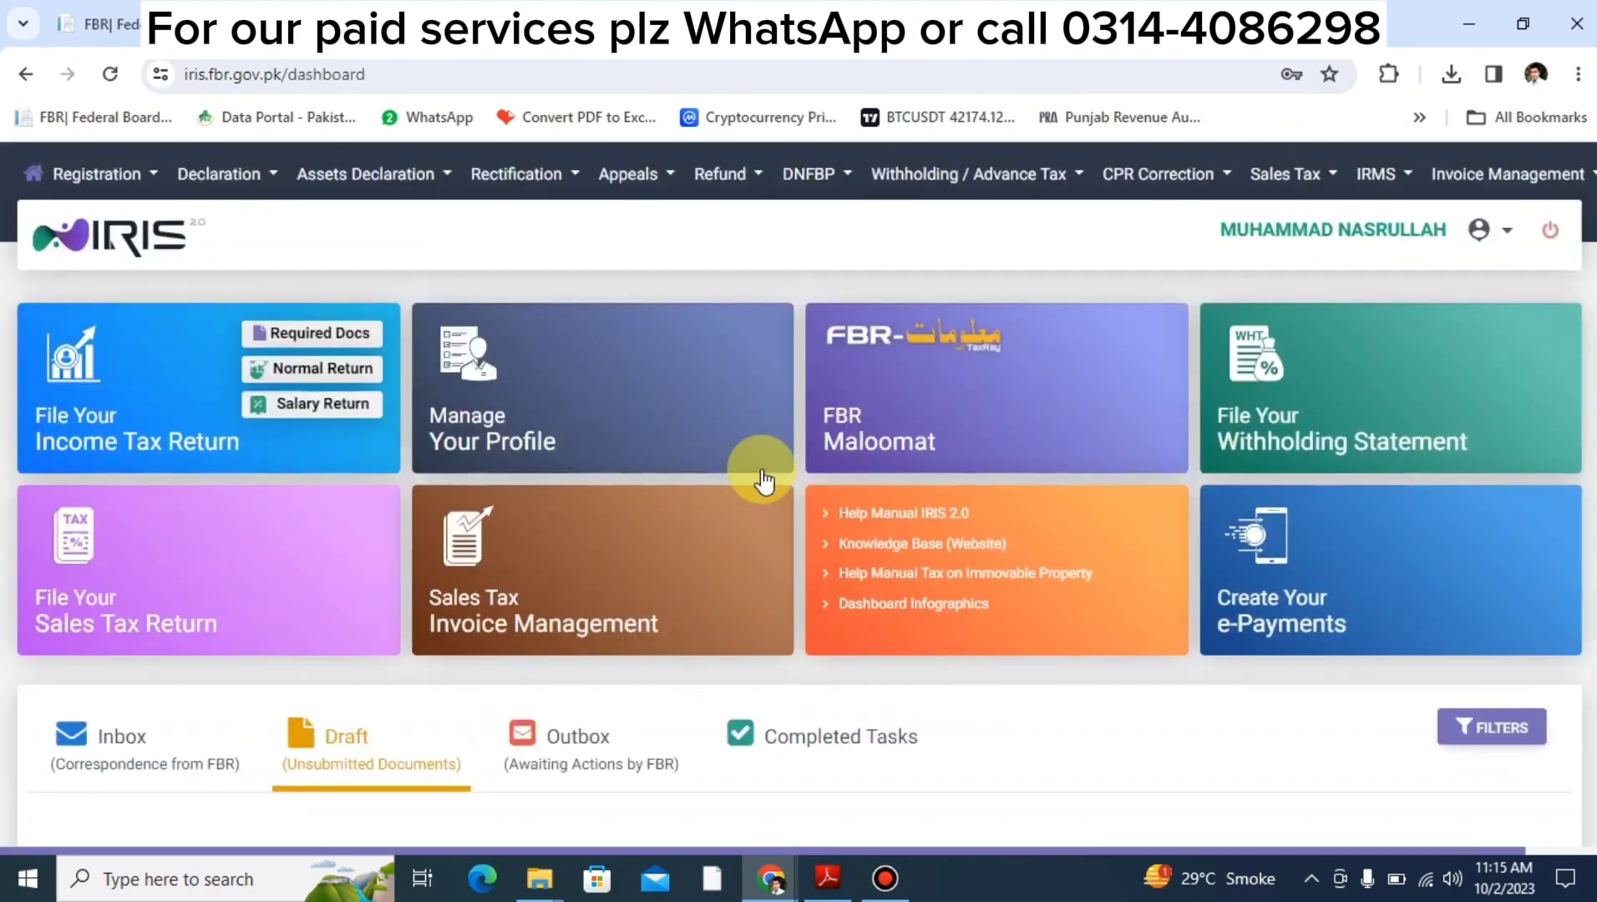
pyautogui.click(306, 372)
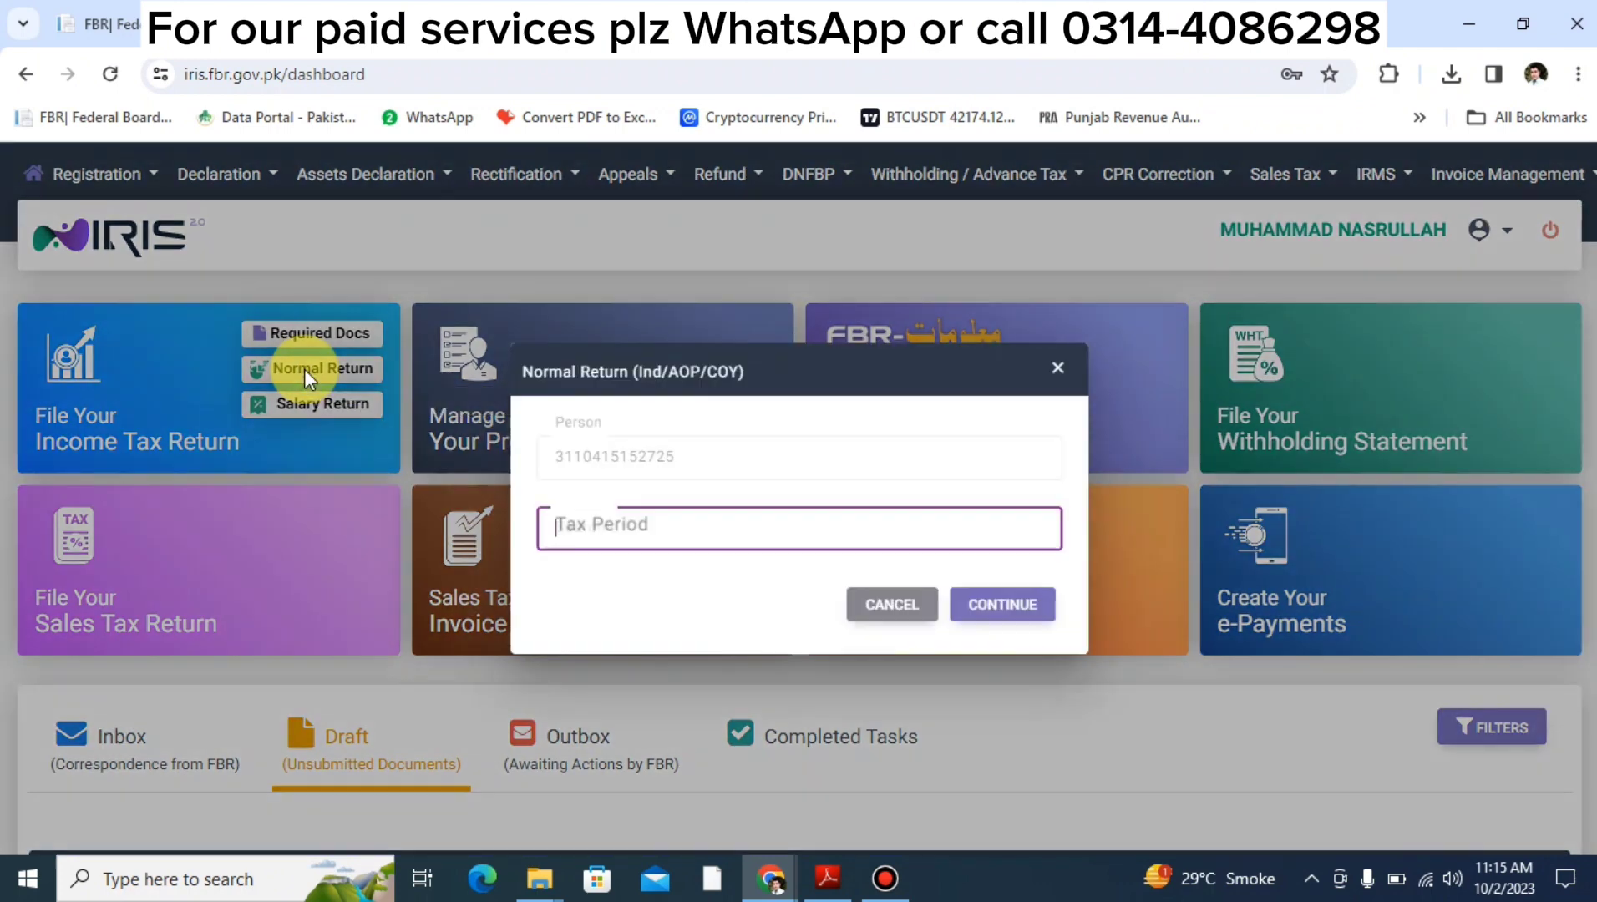
pyautogui.write('2023')
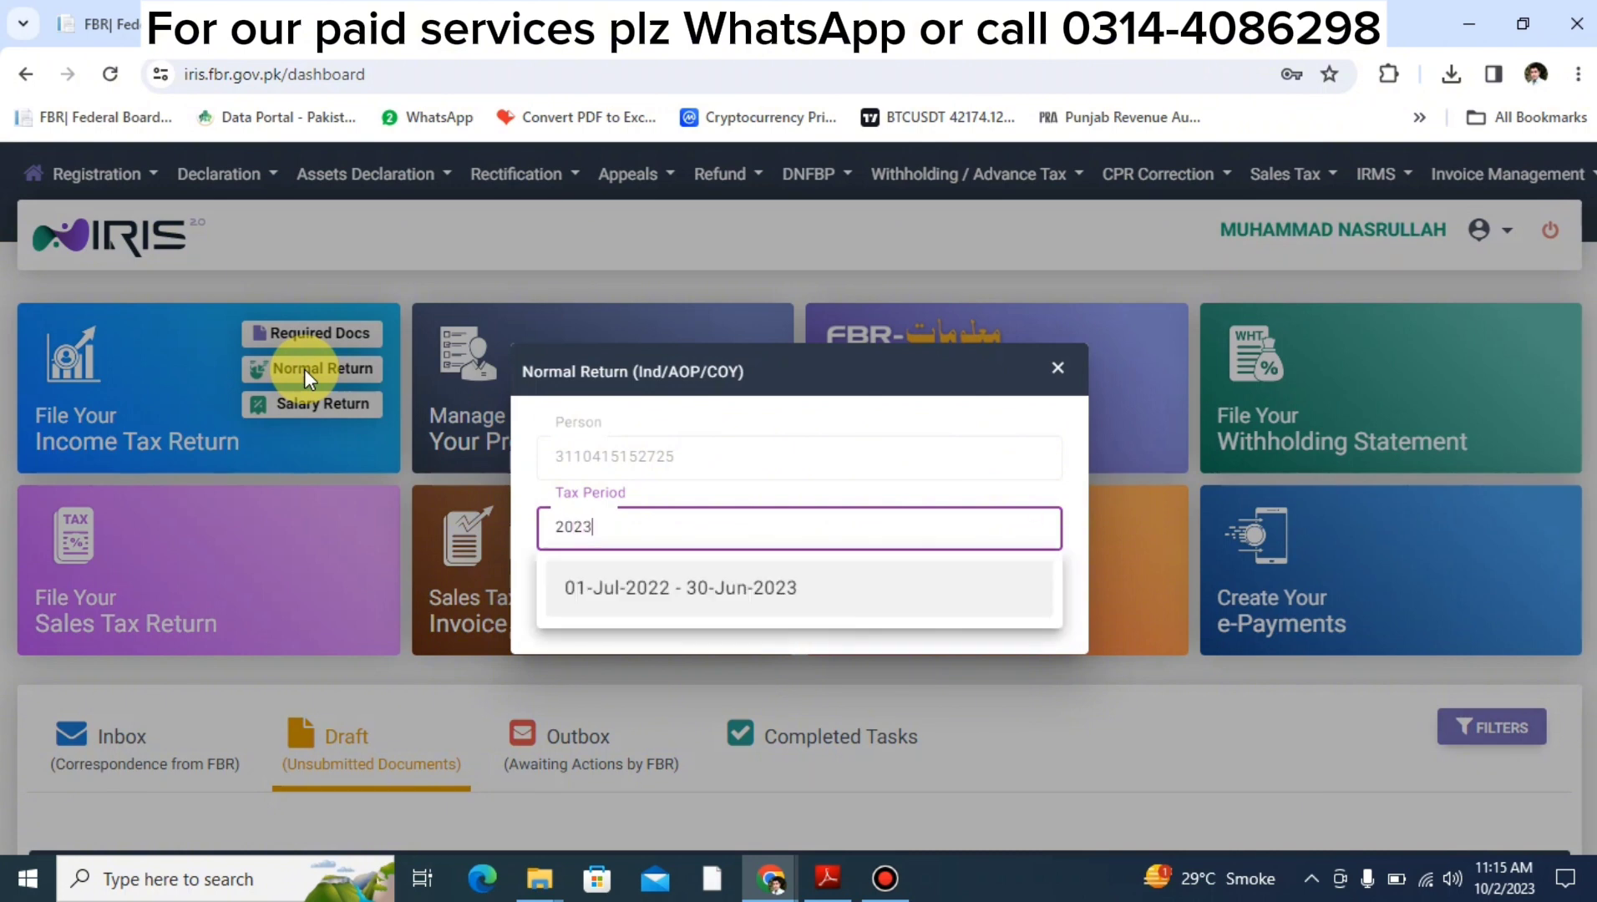
pyautogui.click(749, 595)
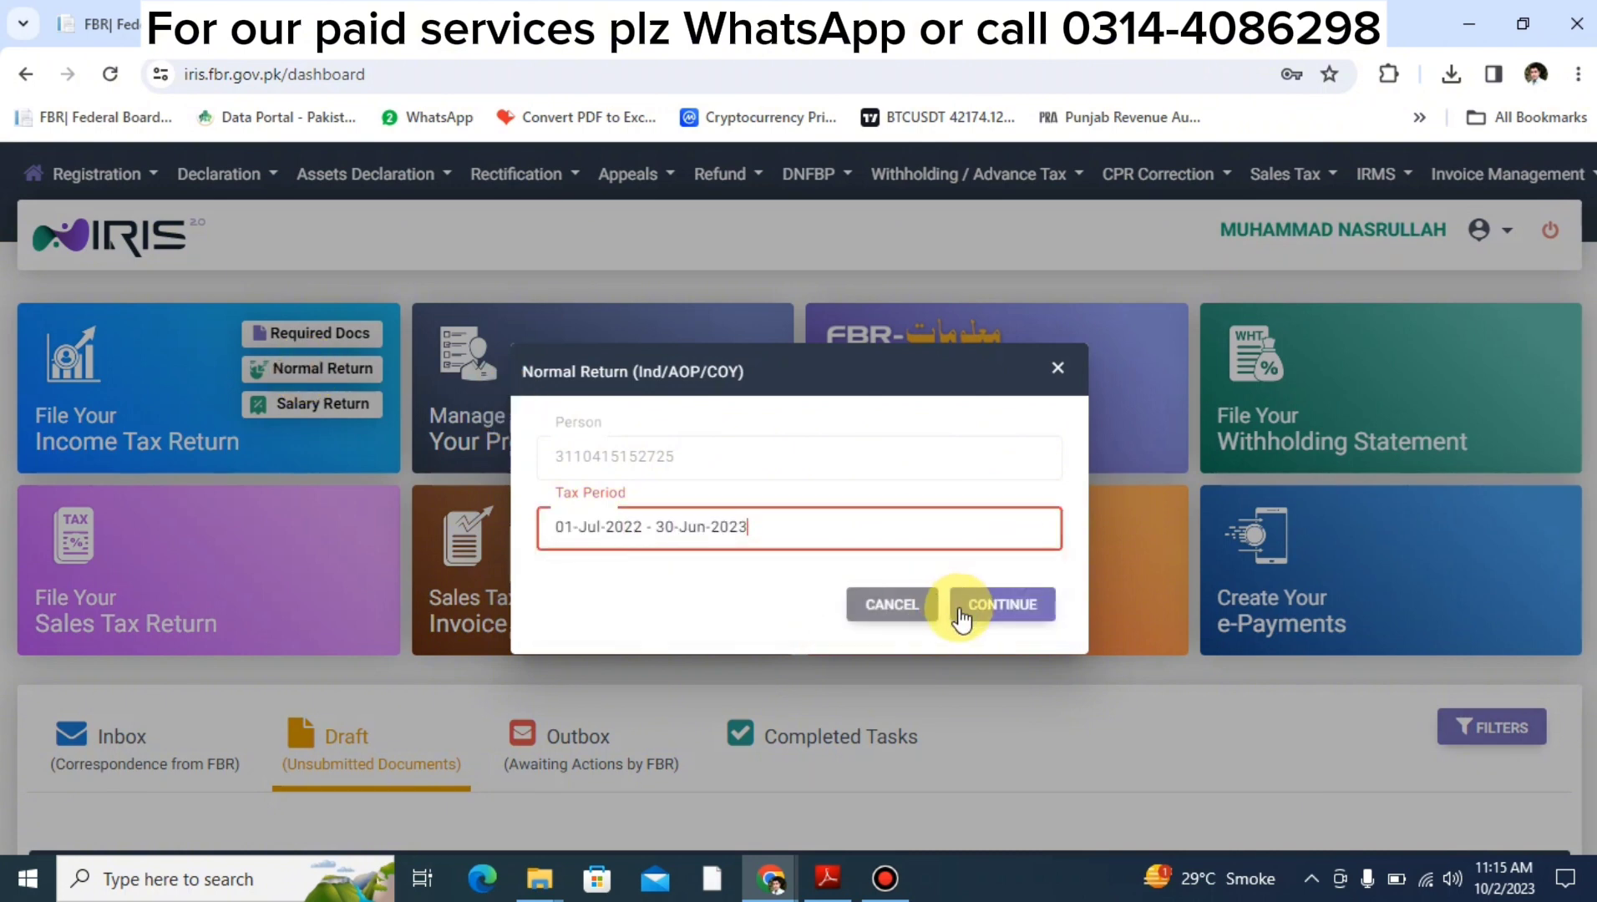
pyautogui.click(1005, 604)
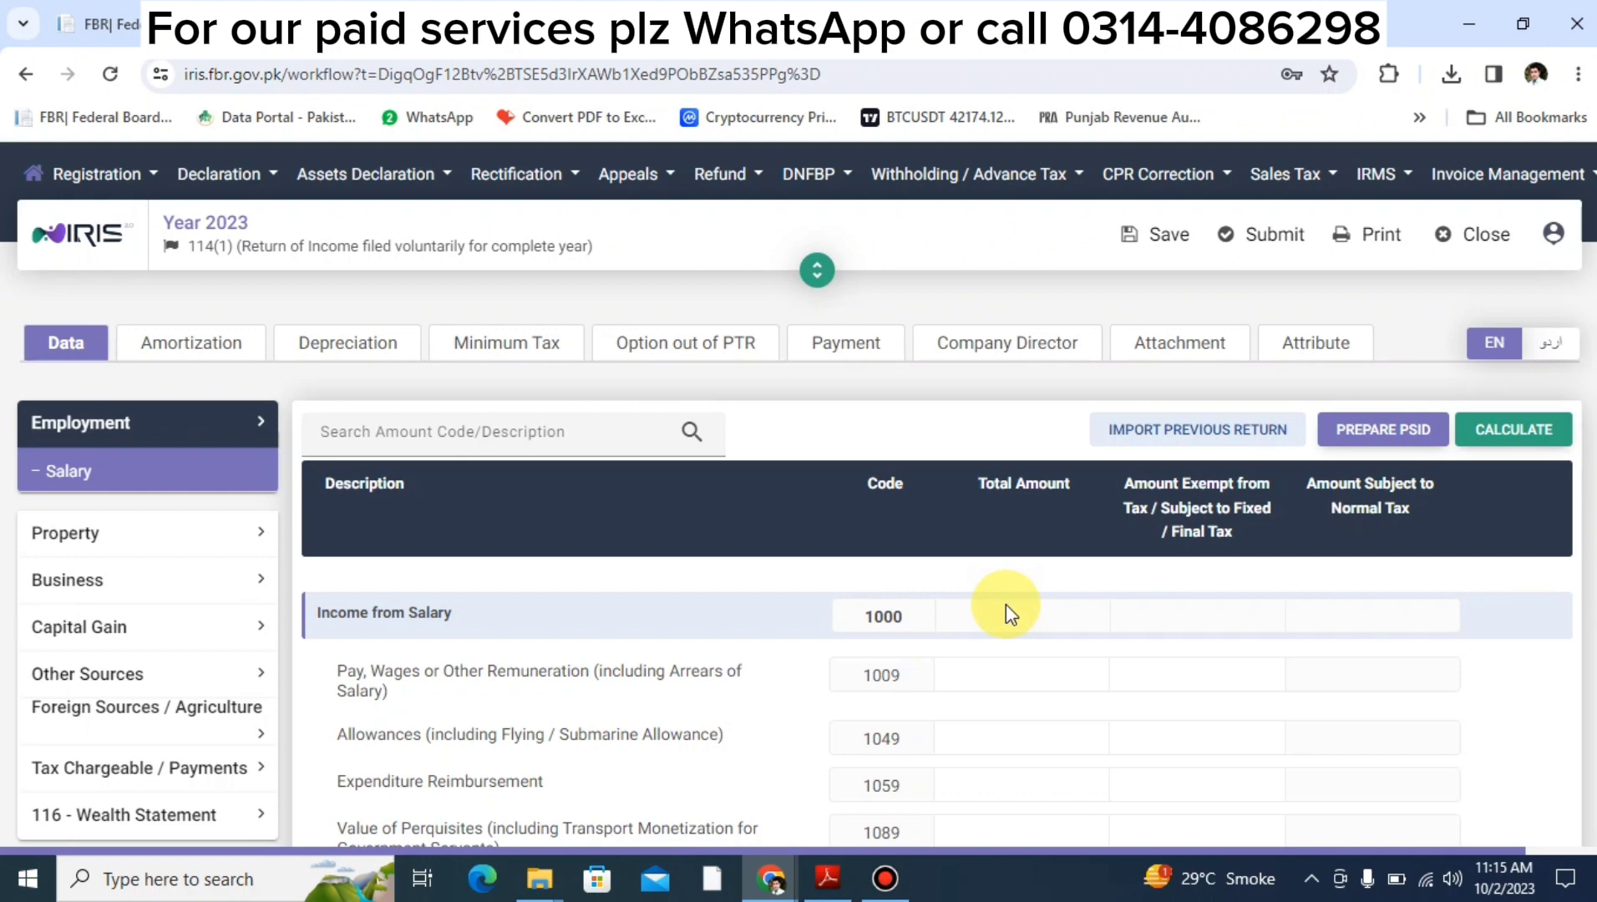
# - Open the Final / Fixed / Minimum / Average / Relevant / Reduced Tax section under Tax Chargeable / Payments
pyautogui.scroll(-3, 1005, 604)
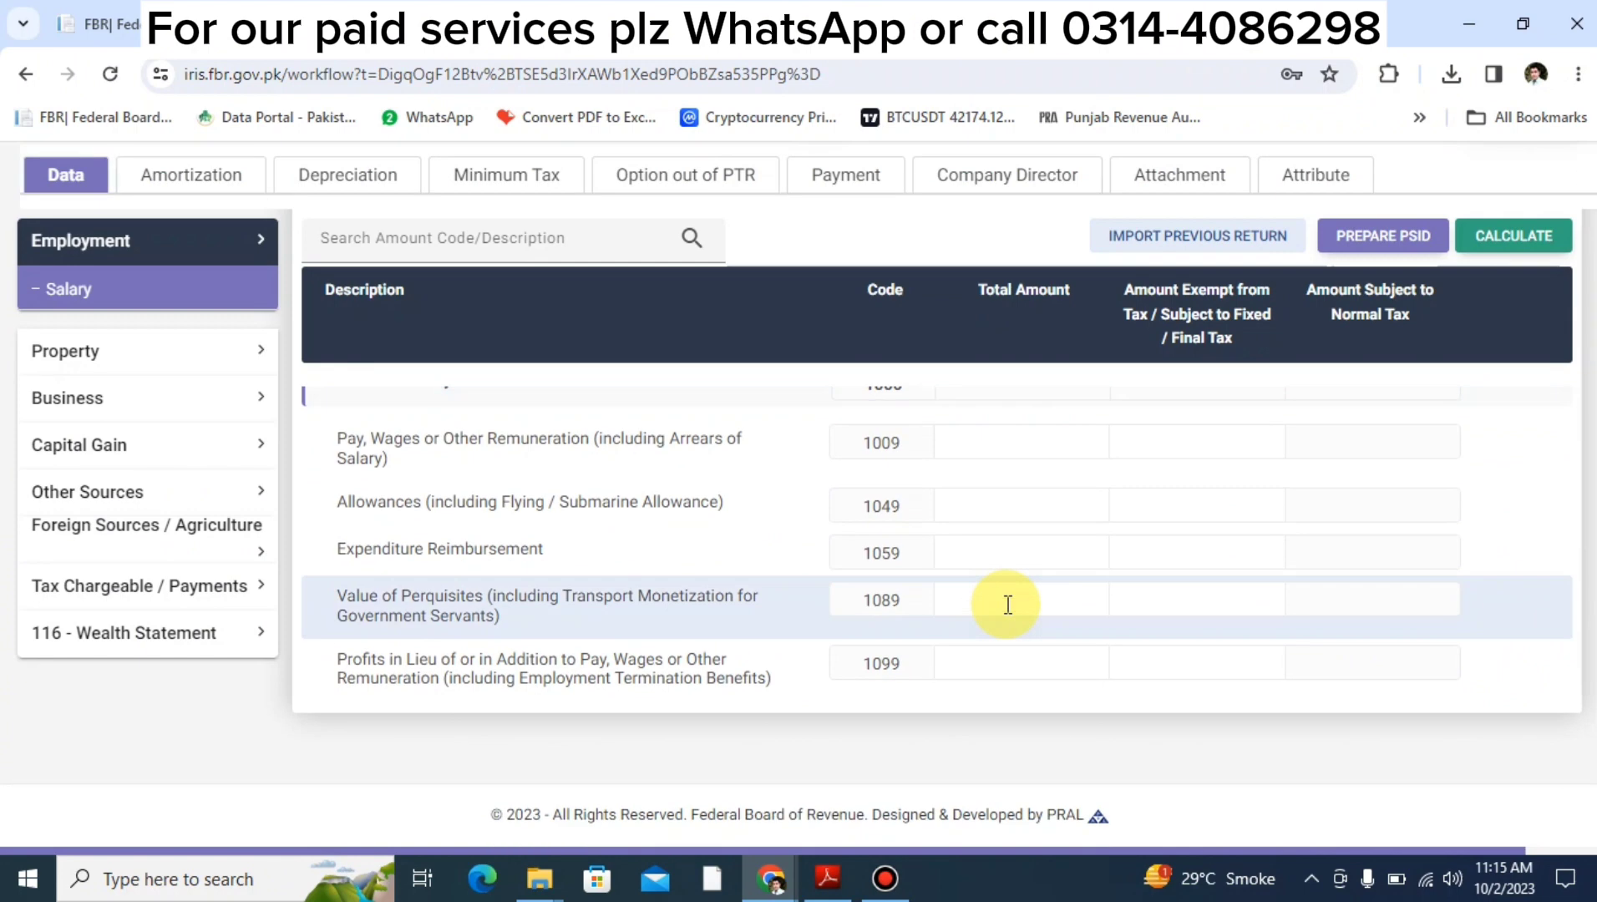
pyautogui.click(139, 599)
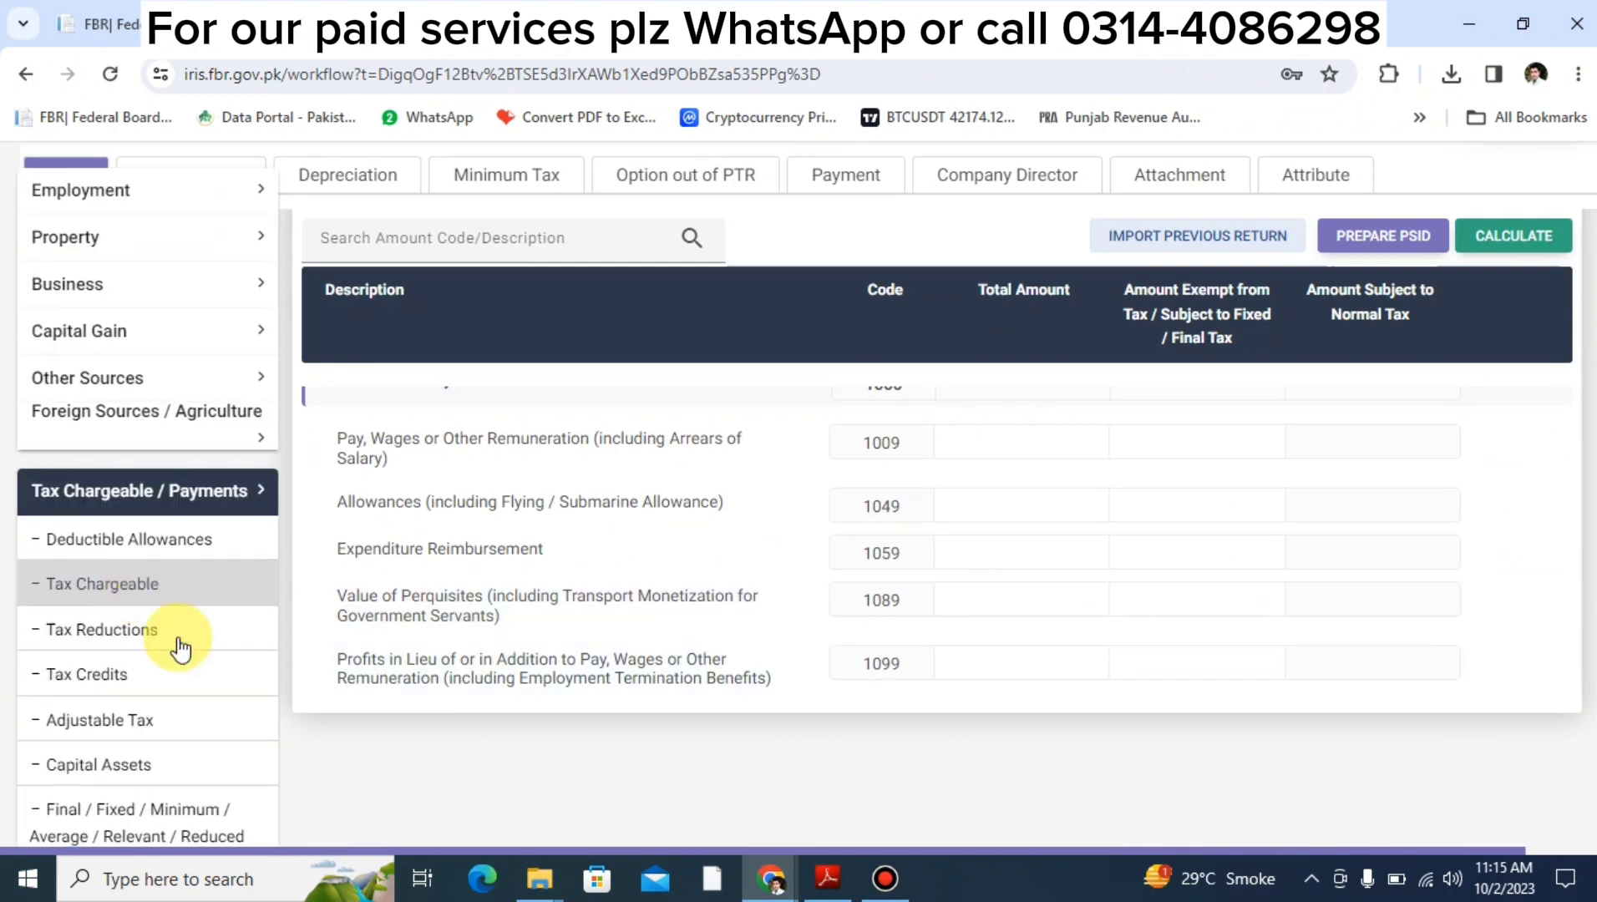
pyautogui.click(196, 829)
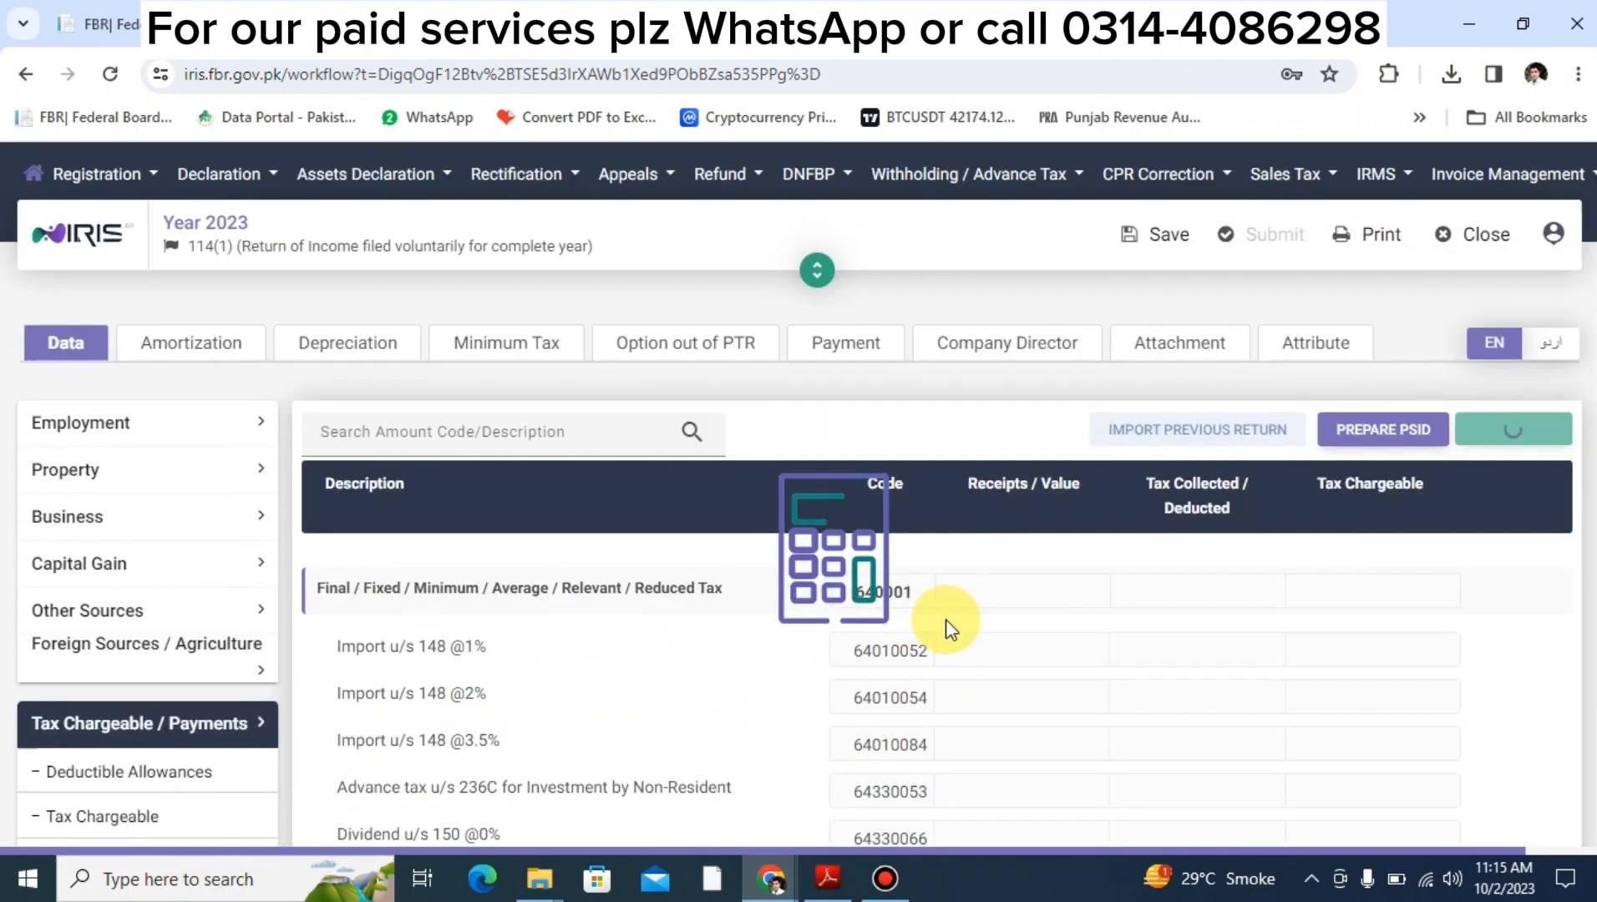
# - Search the tax section for "profit" and go to the non-resident profit on debt row u/s 152(2)
pyautogui.scroll(-5, 945, 619)
pyautogui.scroll(-2, 948, 619)
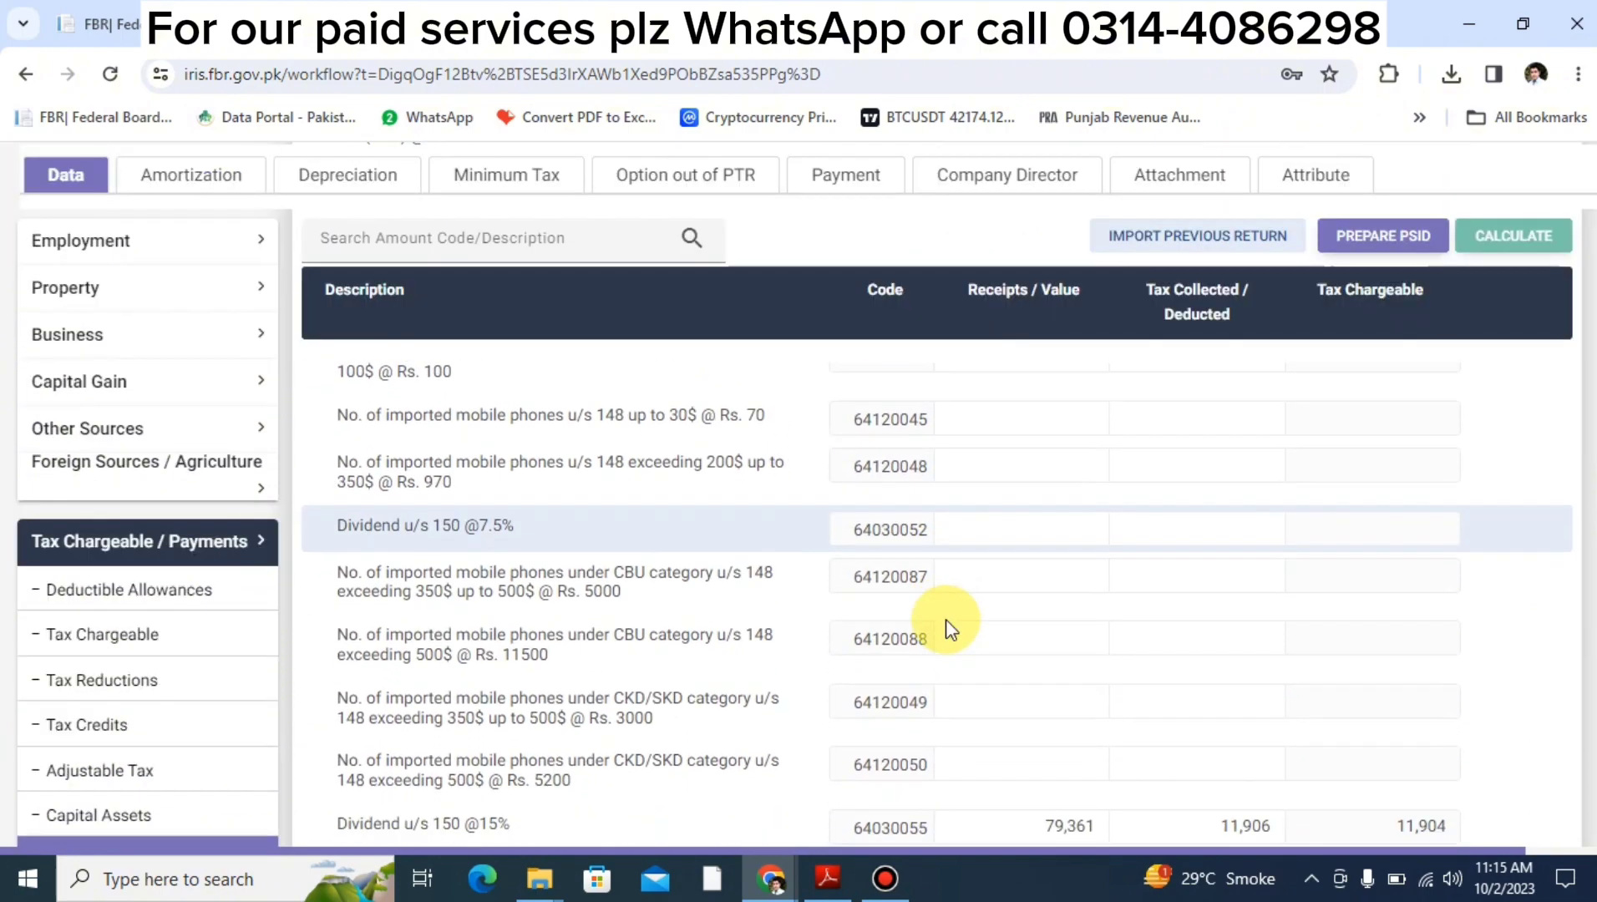
pyautogui.scroll(5, 945, 619)
pyautogui.scroll(-3, 946, 619)
pyautogui.scroll(-6, 946, 619)
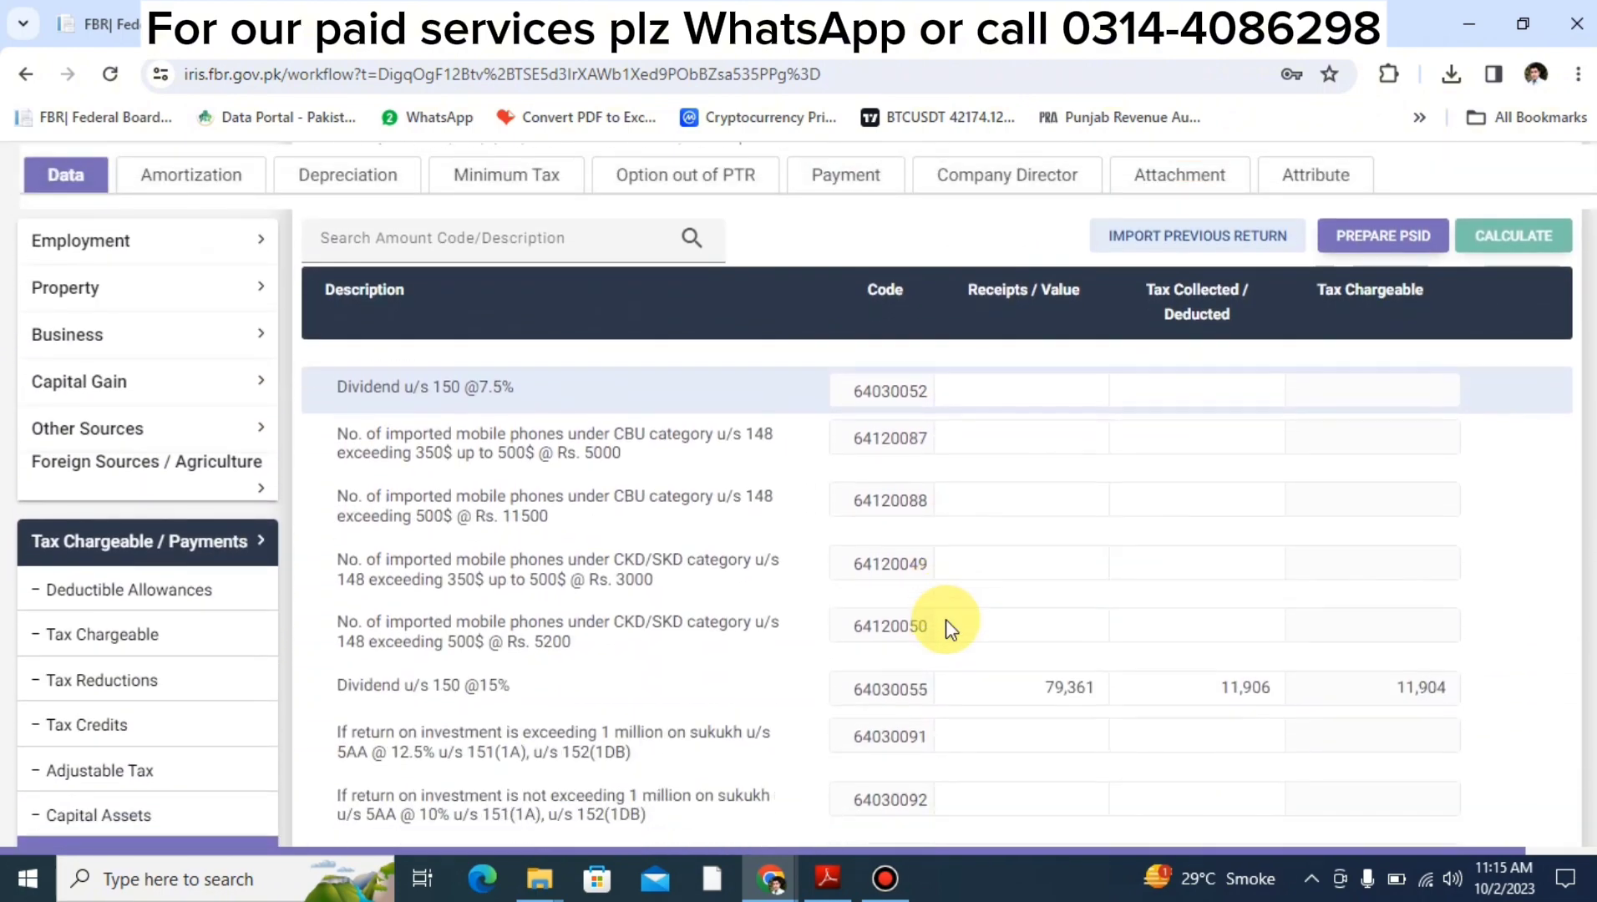
pyautogui.scroll(2, 945, 619)
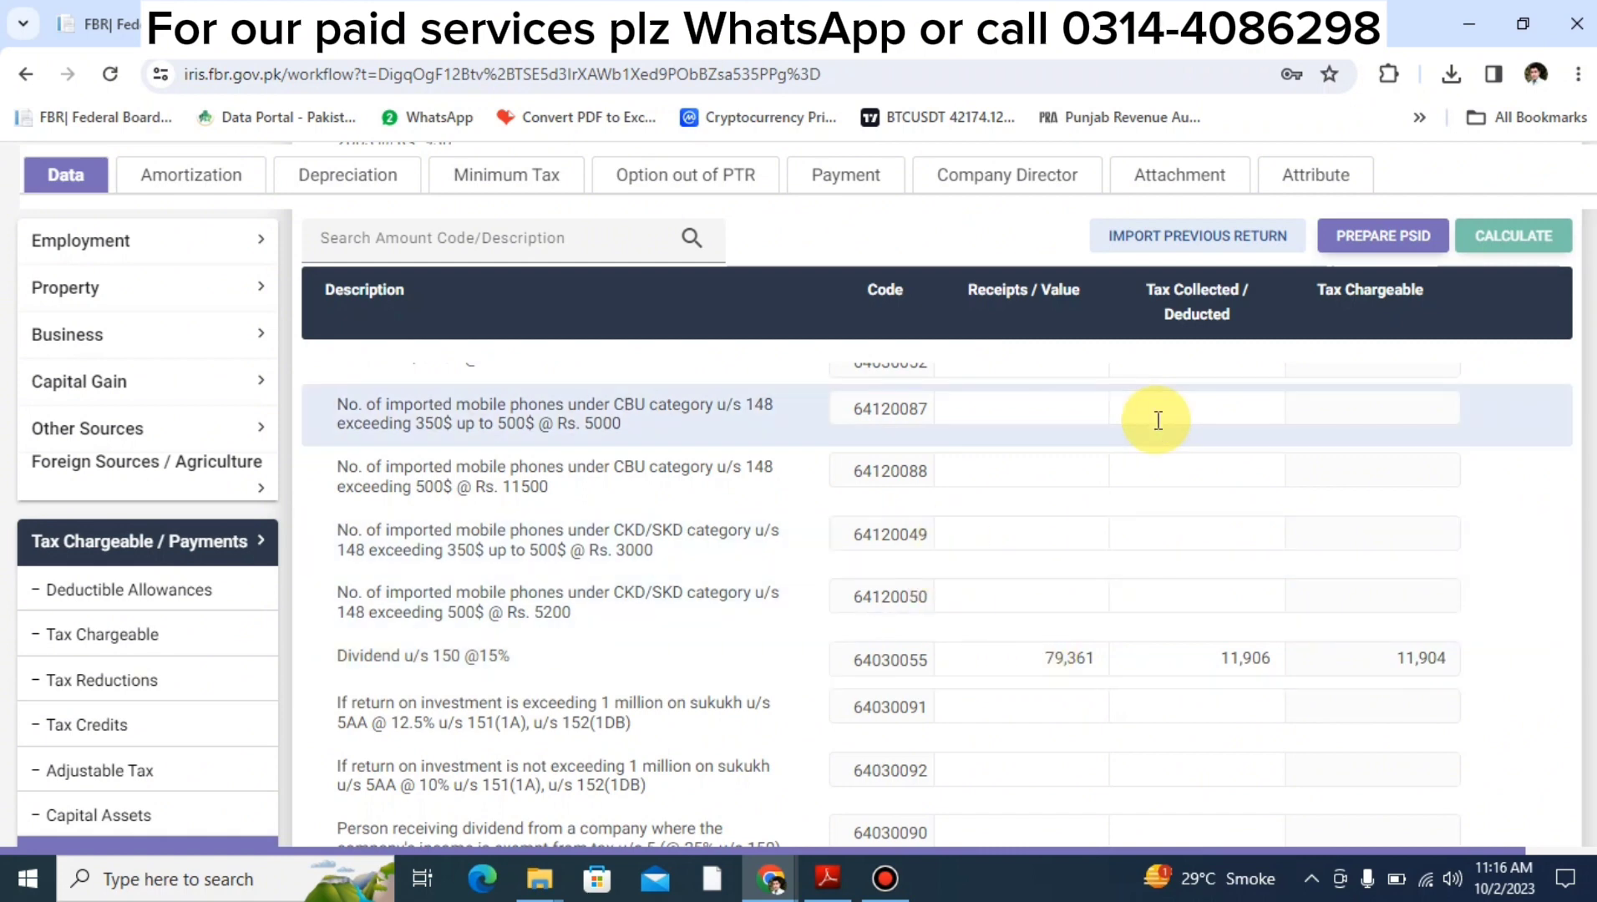
pyautogui.hotkey('ctrl', 'f')
pyautogui.write('pro')
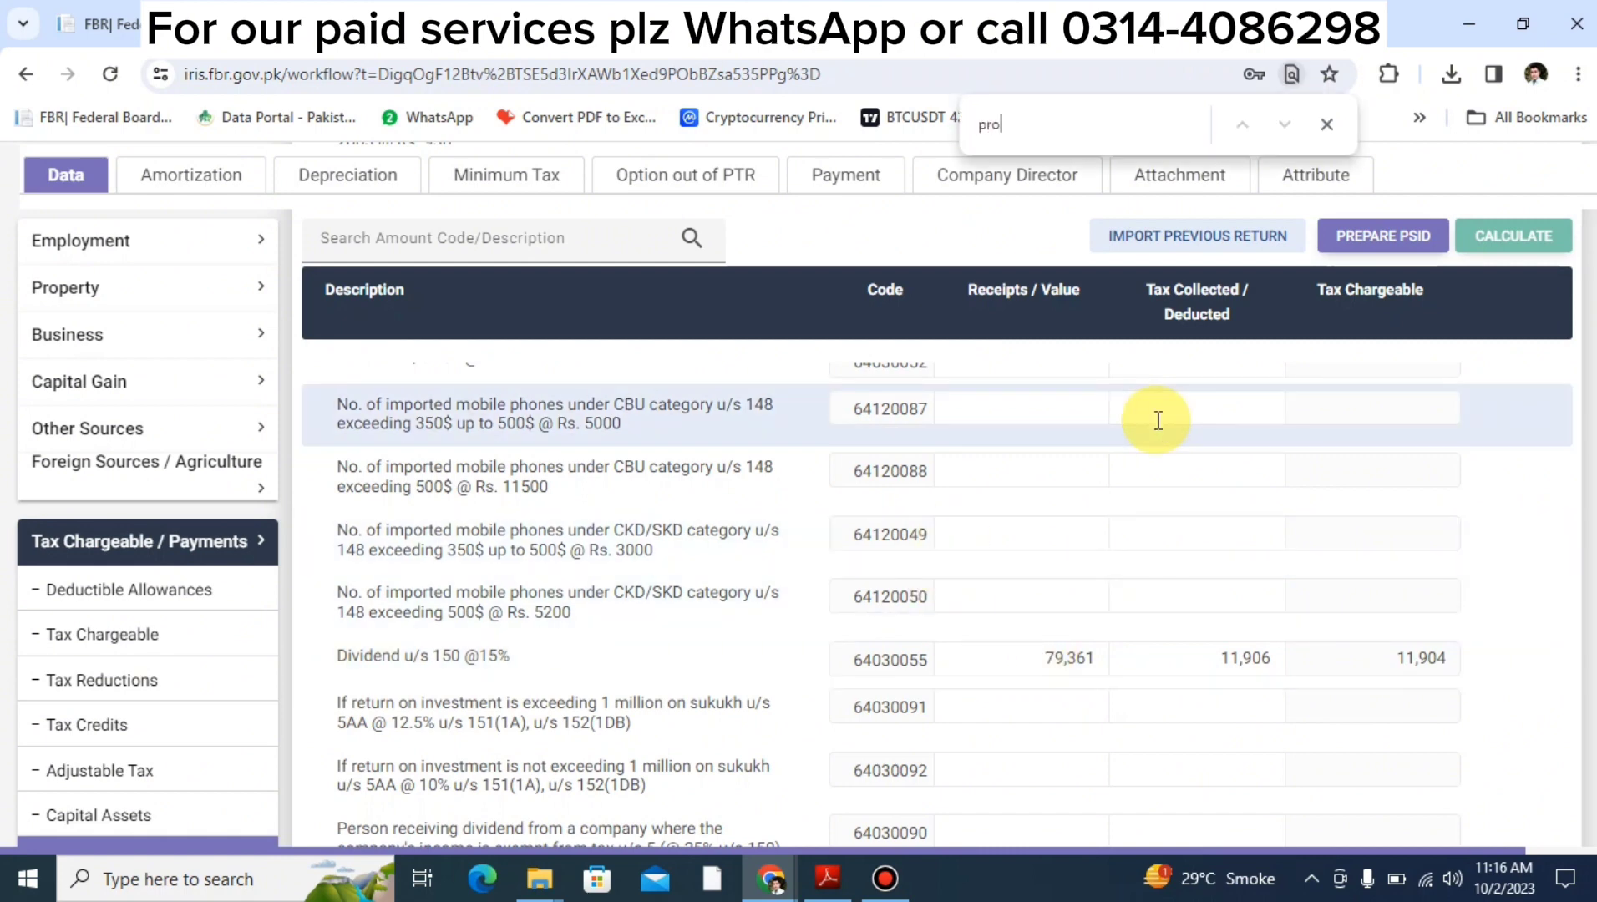
pyautogui.write('fit')
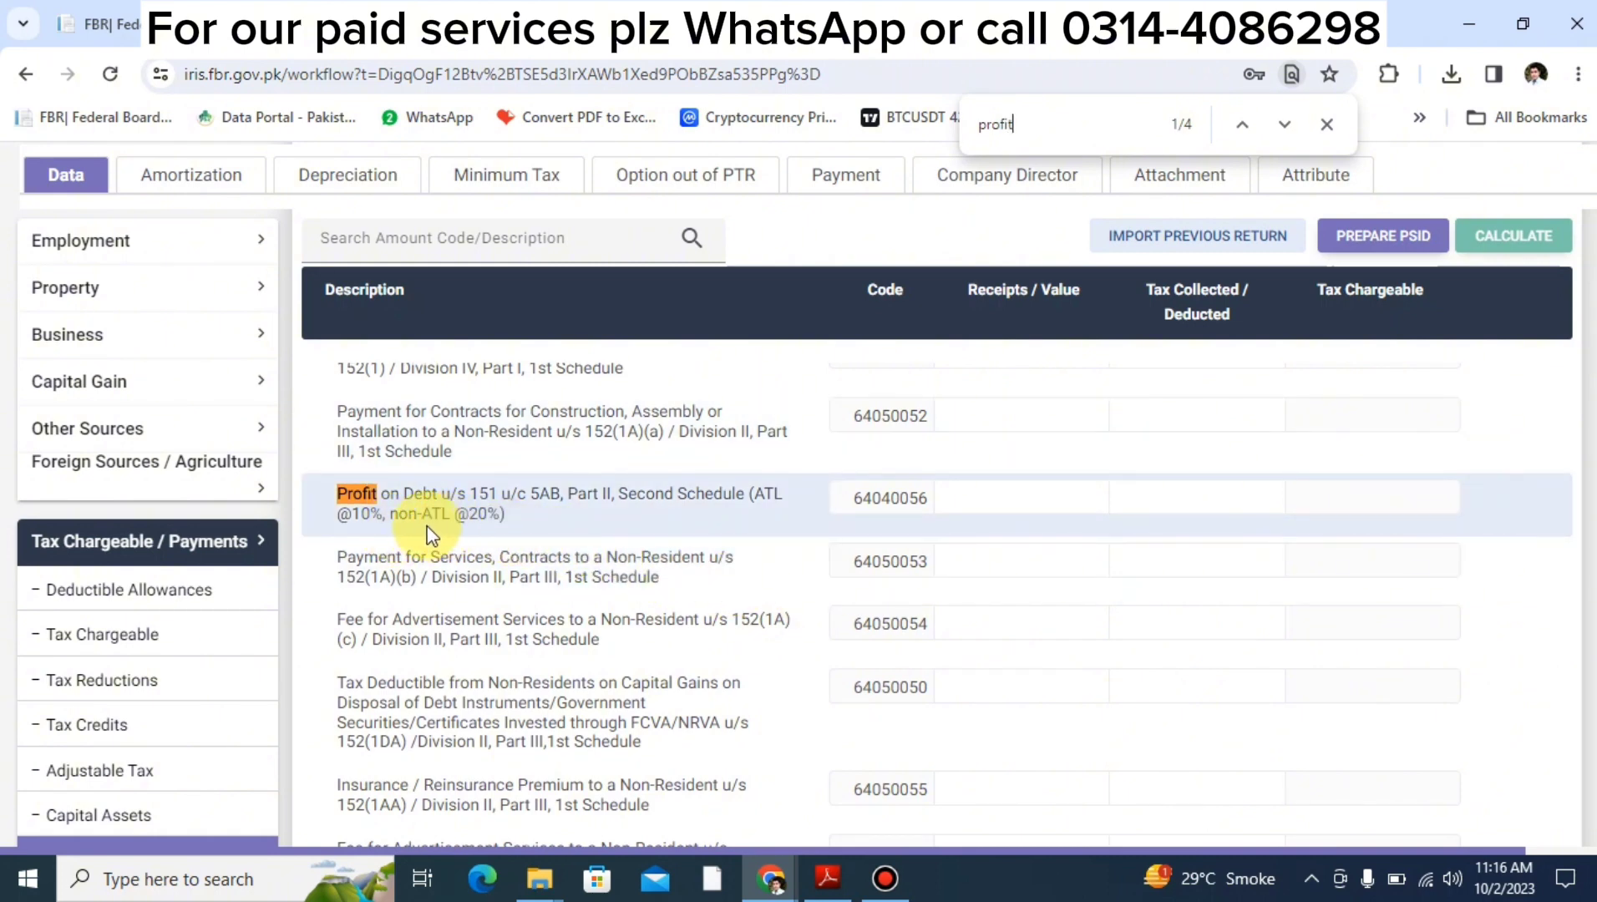
pyautogui.click(1015, 502)
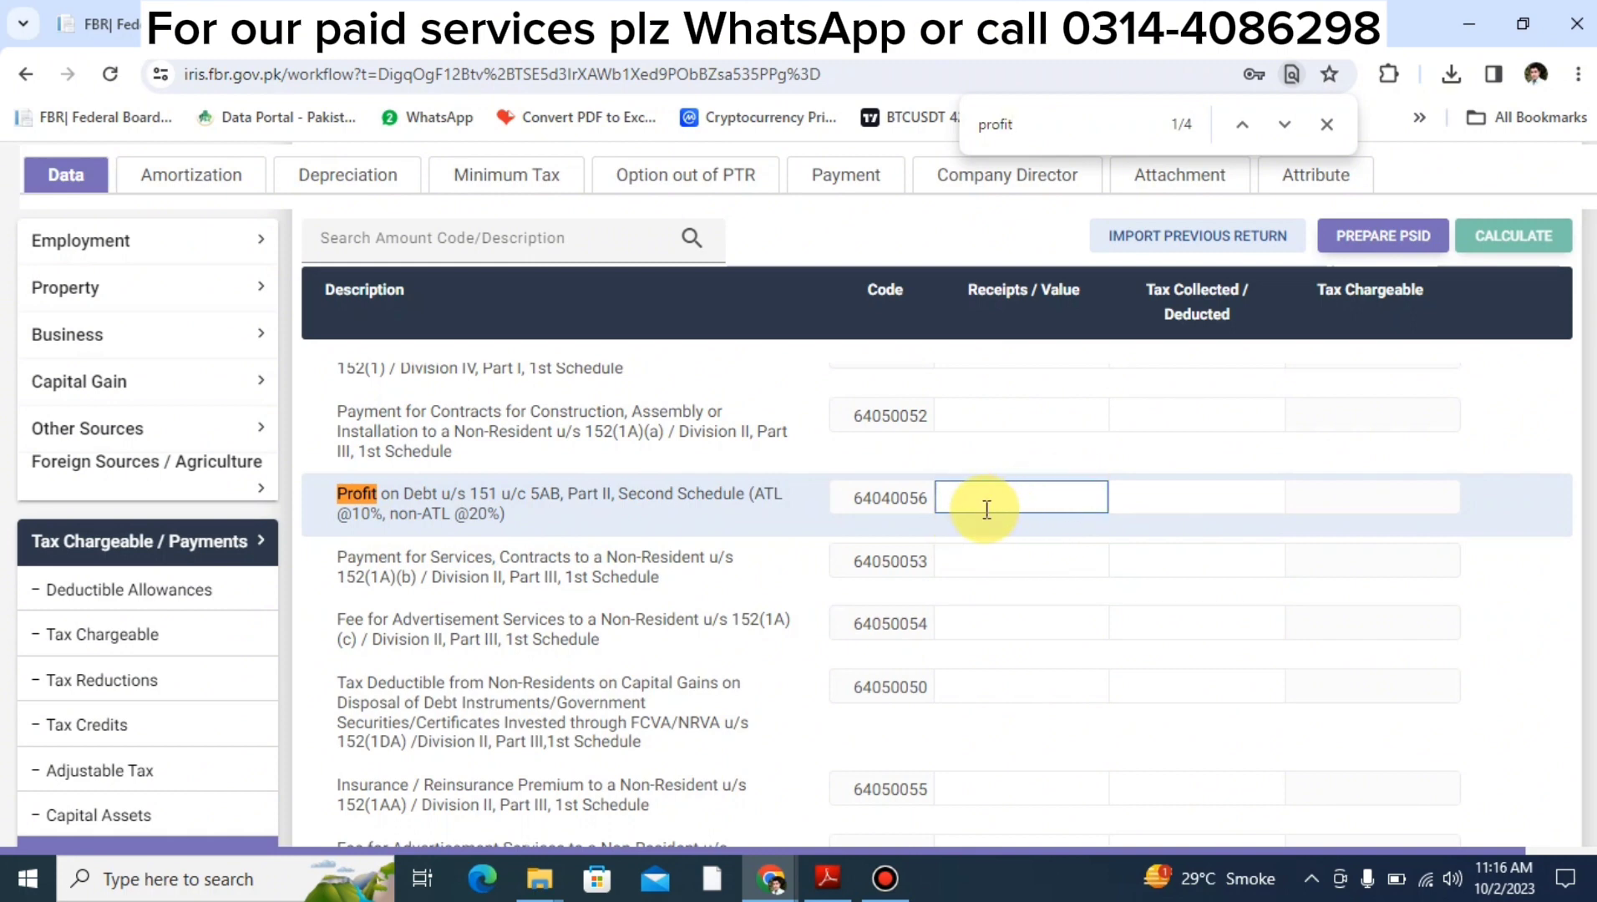
pyautogui.click(1286, 126)
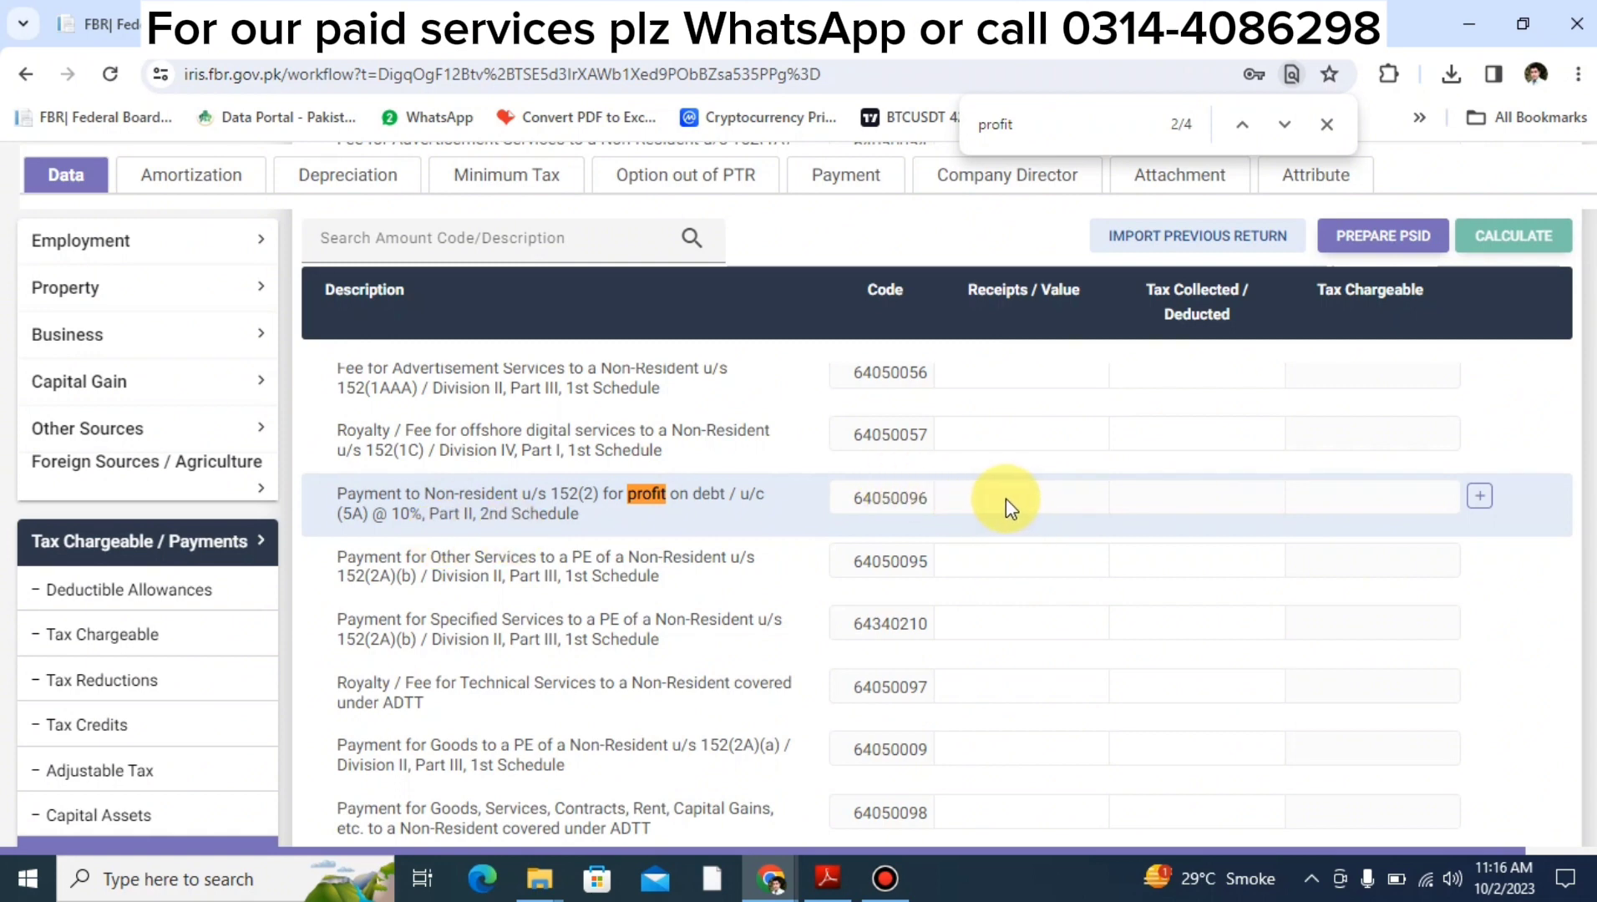
pyautogui.click(1327, 127)
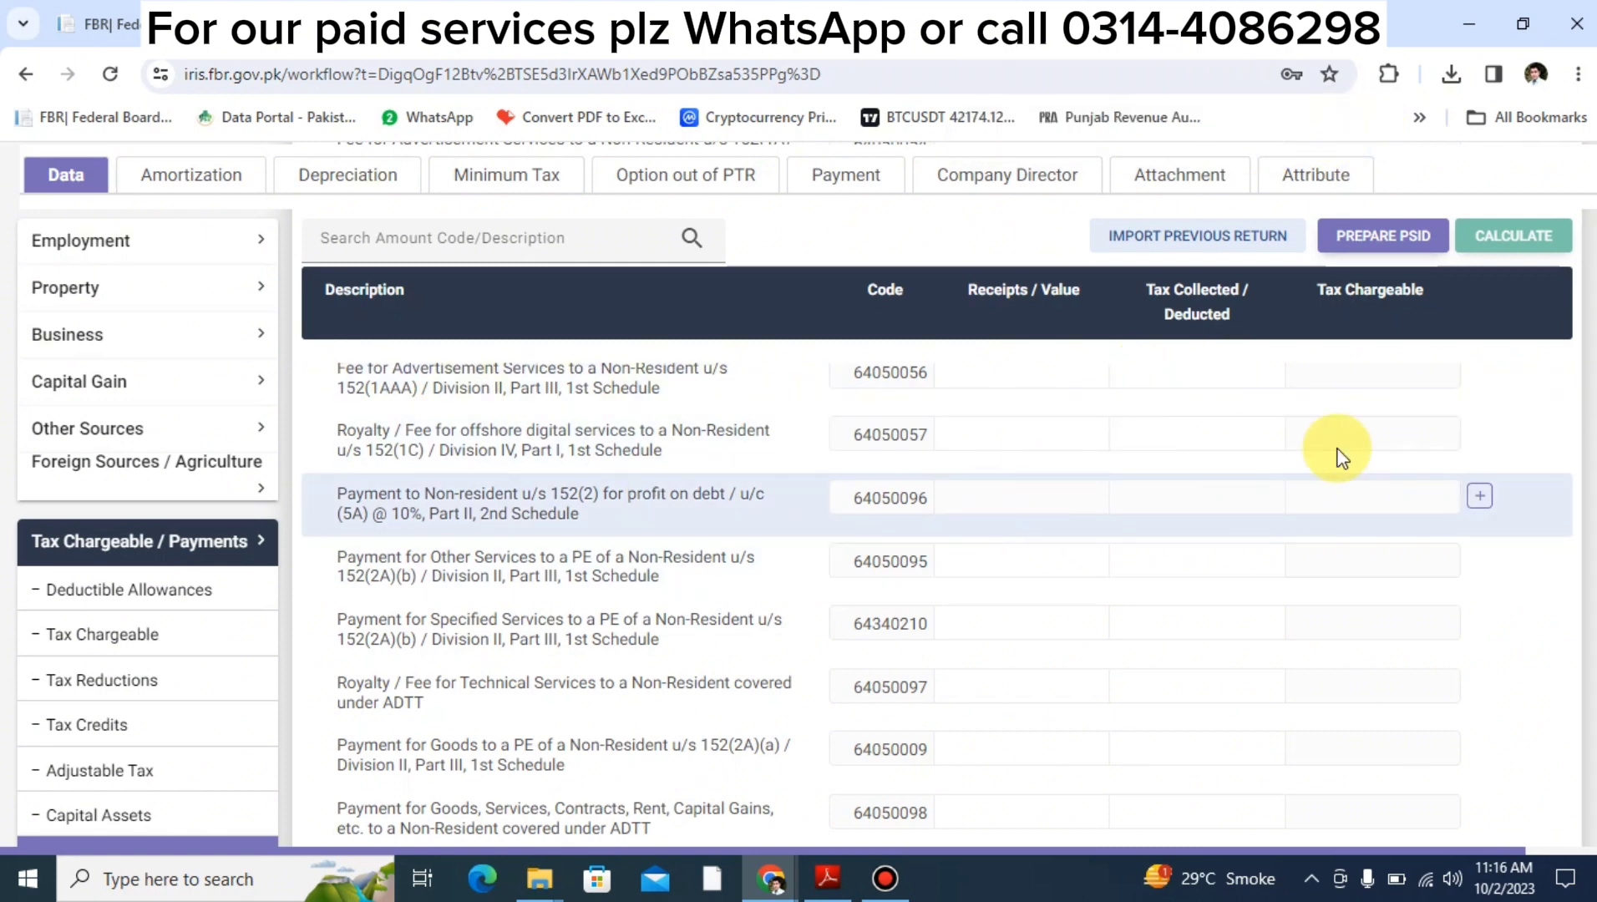
# - Add an investment entry with "." in both fields and receipts of 100,000 under code 64050096, and recalculate the return
pyautogui.click(1479, 498)
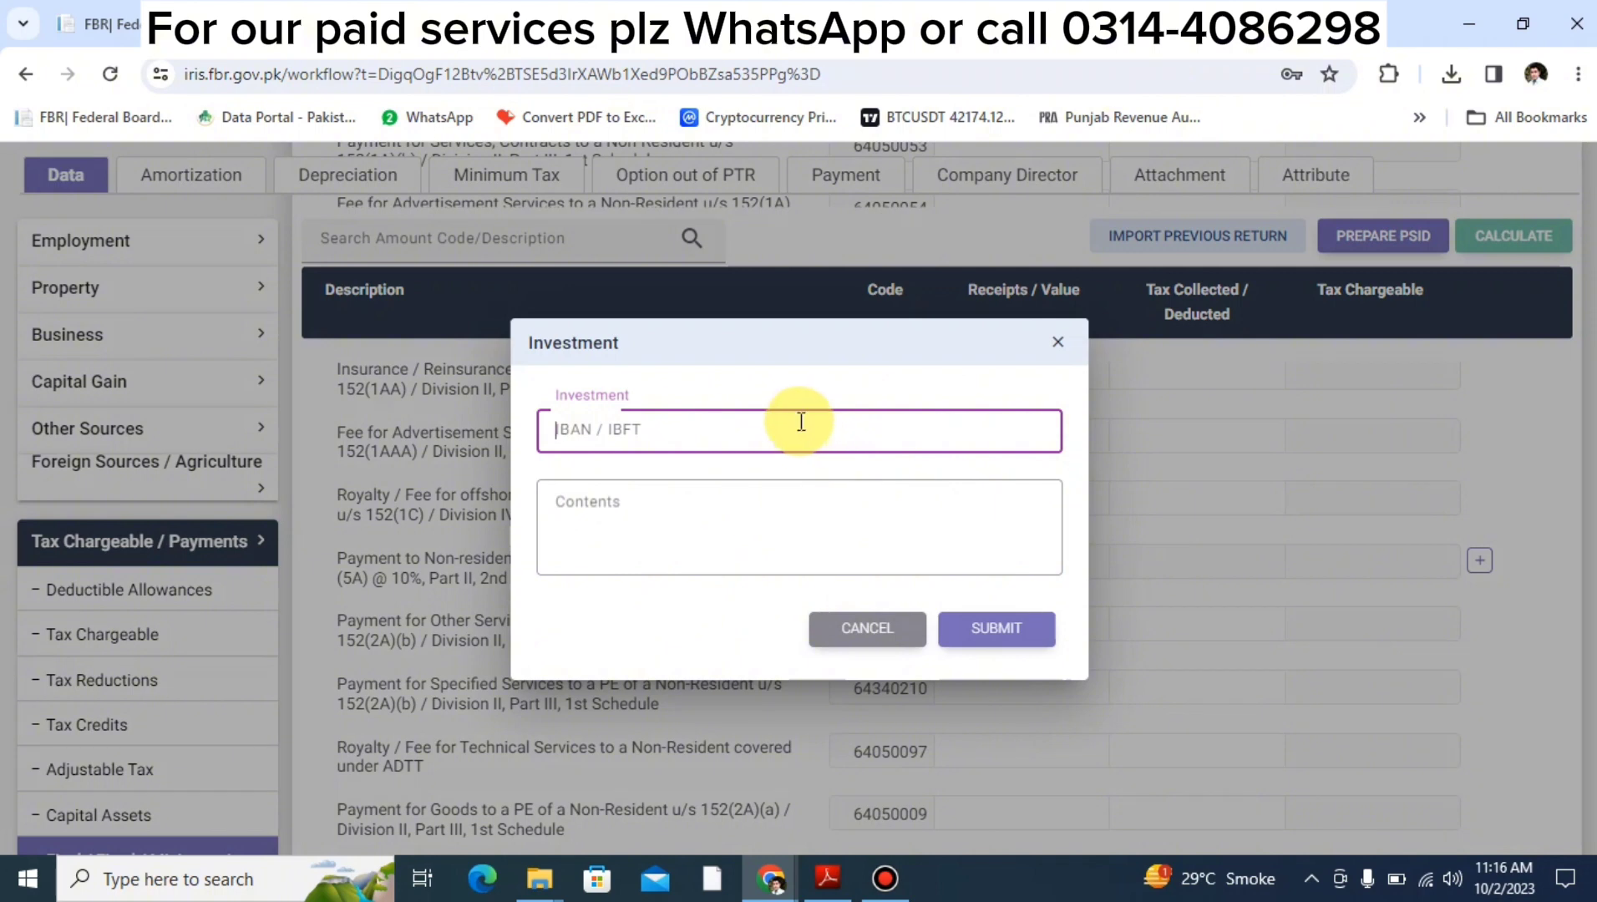
pyautogui.write('.')
pyautogui.press('Tab')
pyautogui.write('.')
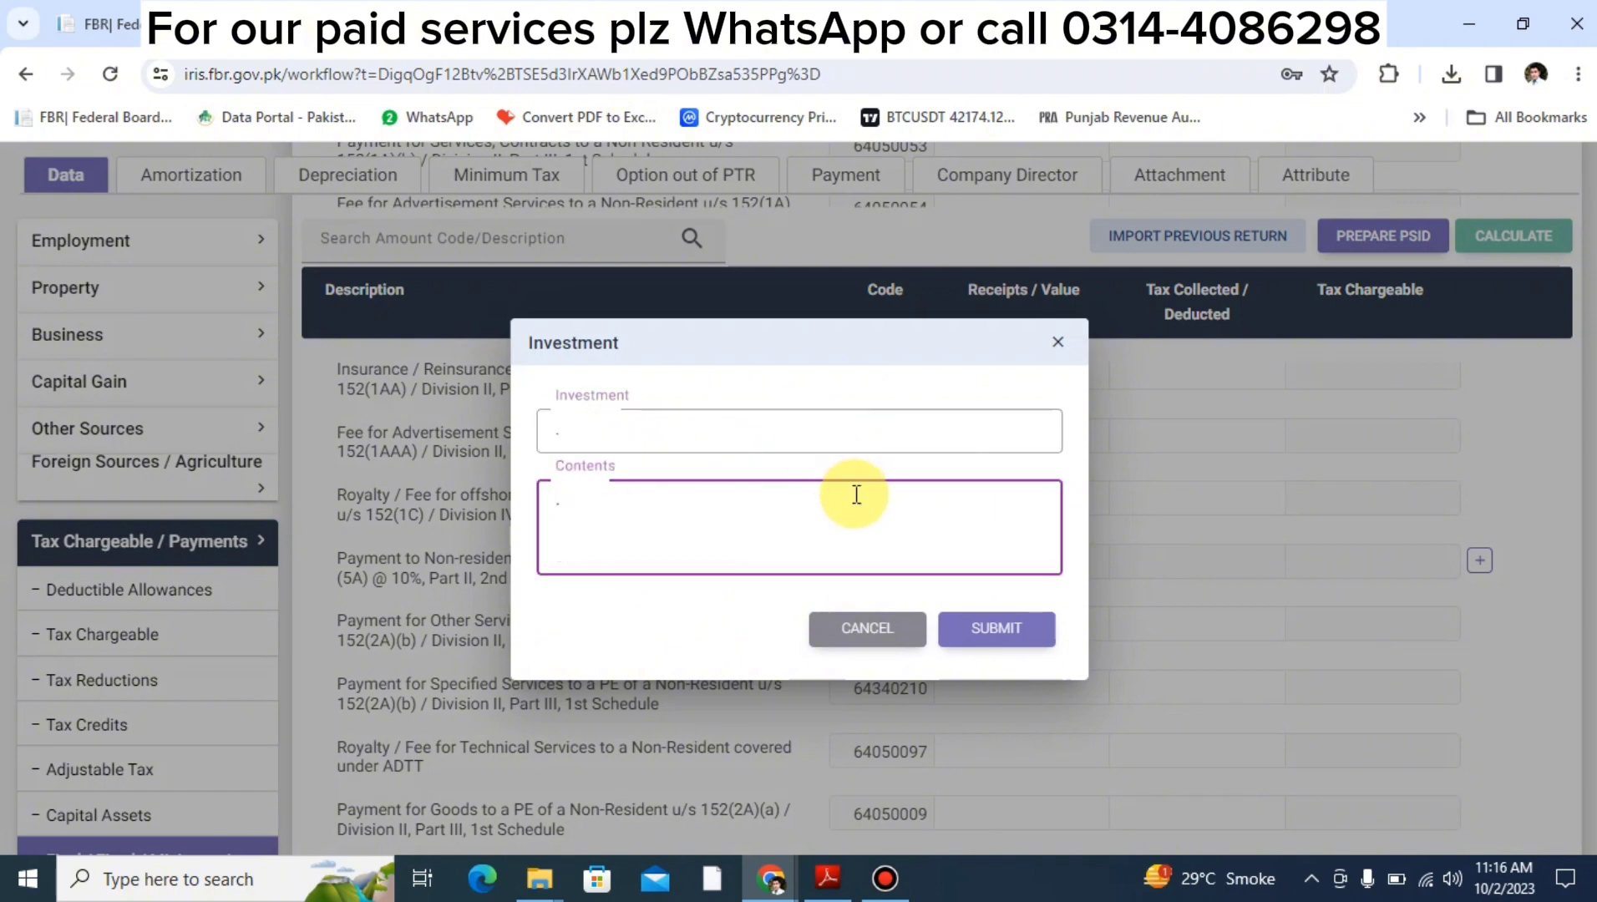
pyautogui.click(1000, 645)
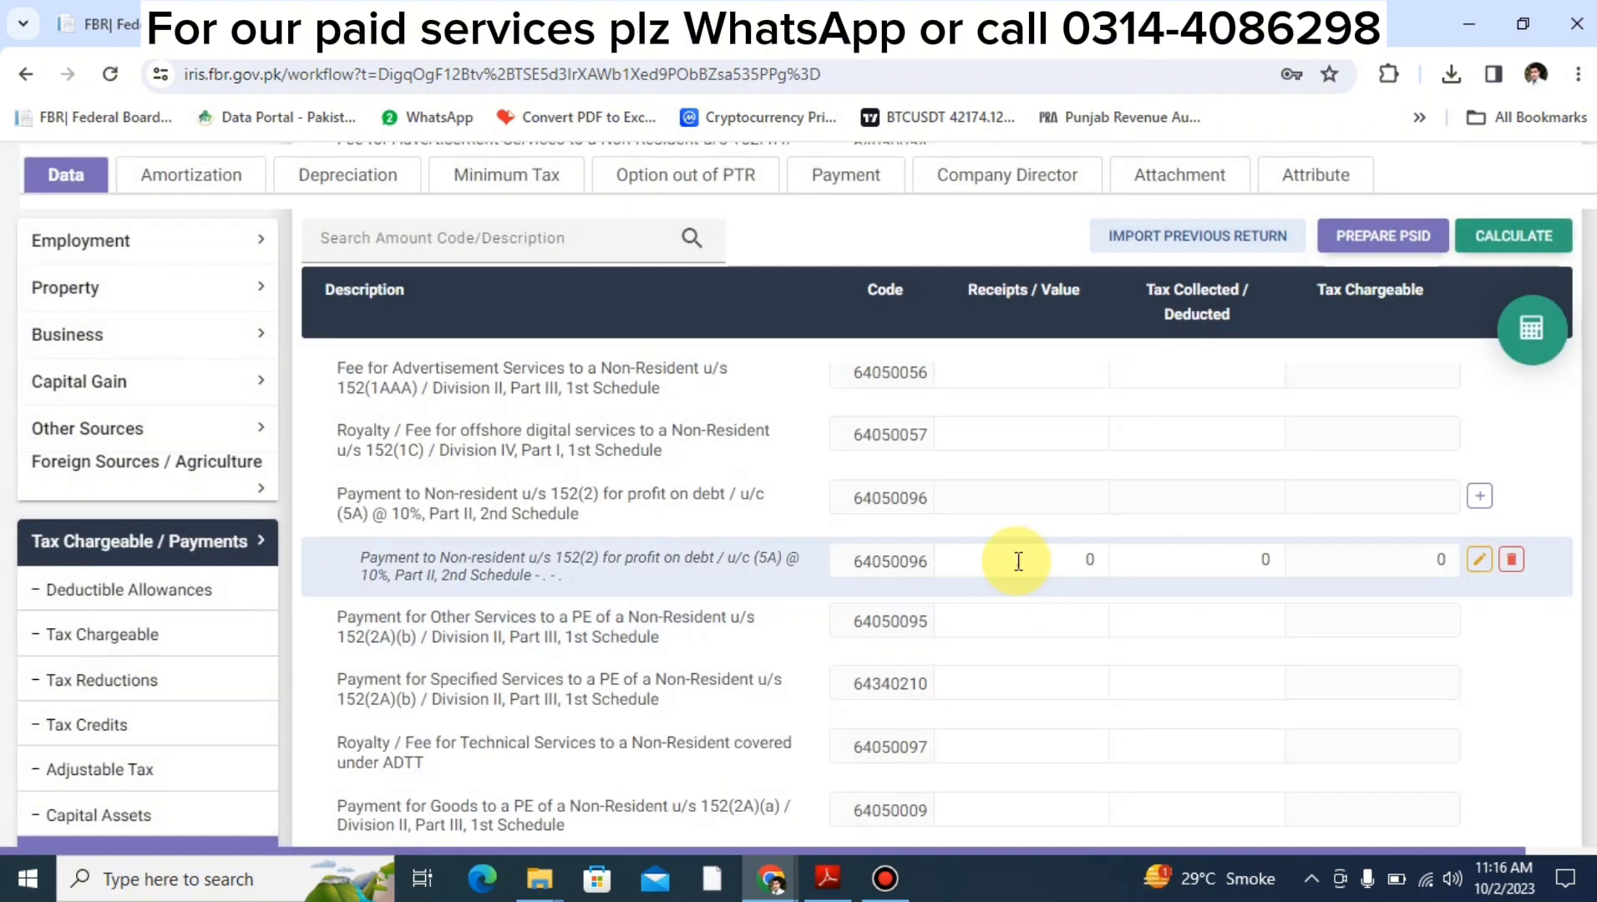
pyautogui.click(1018, 560)
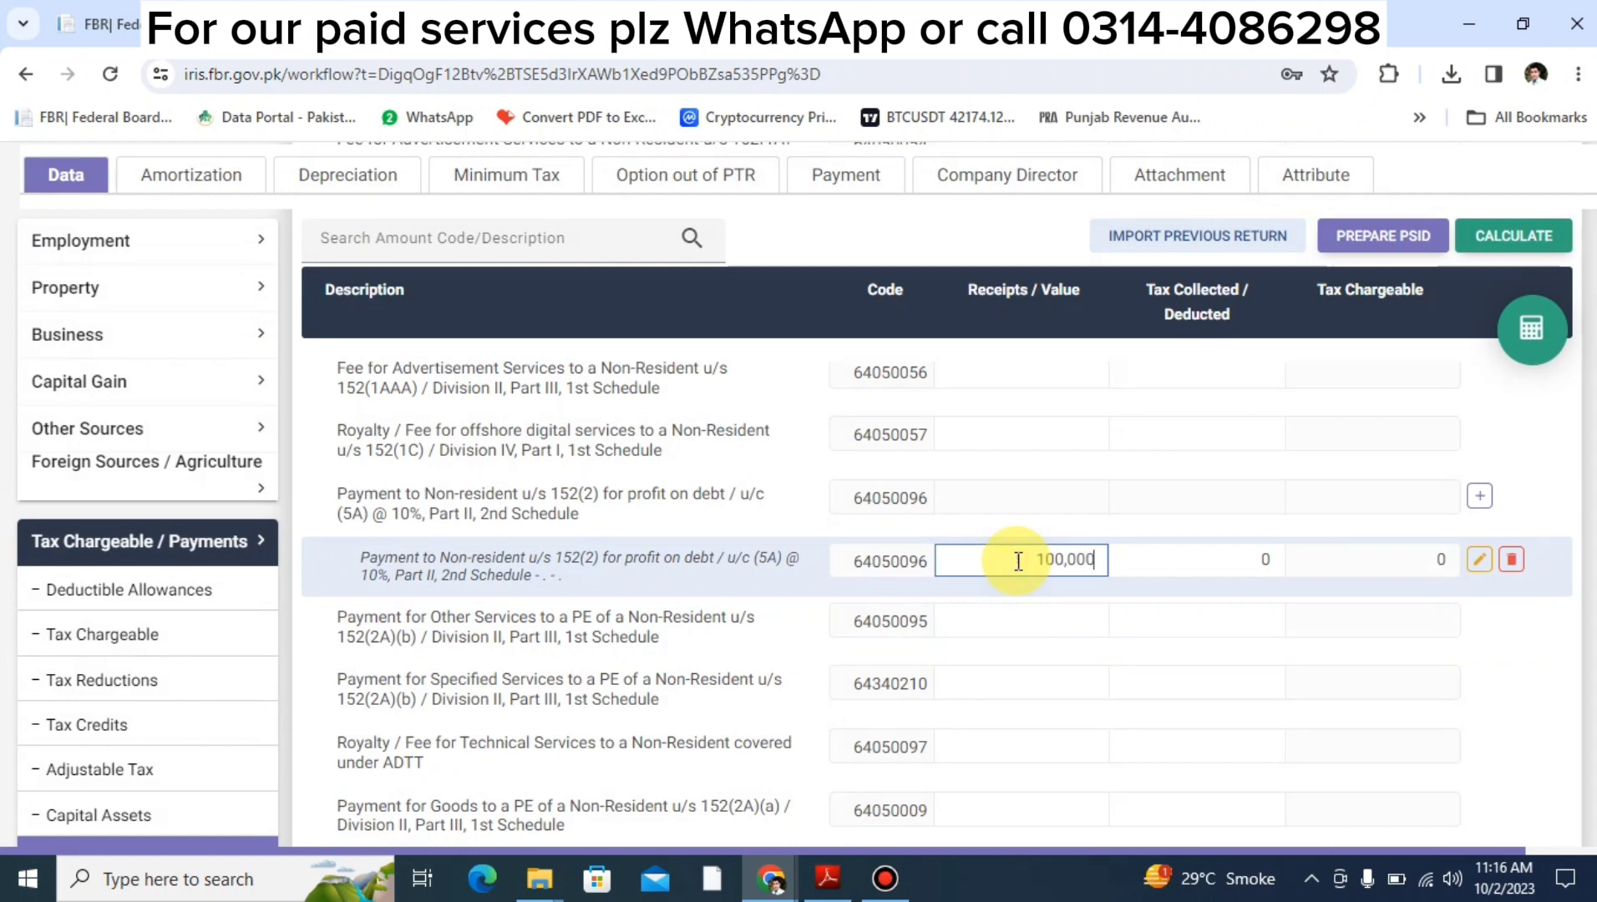
pyautogui.click(1532, 330)
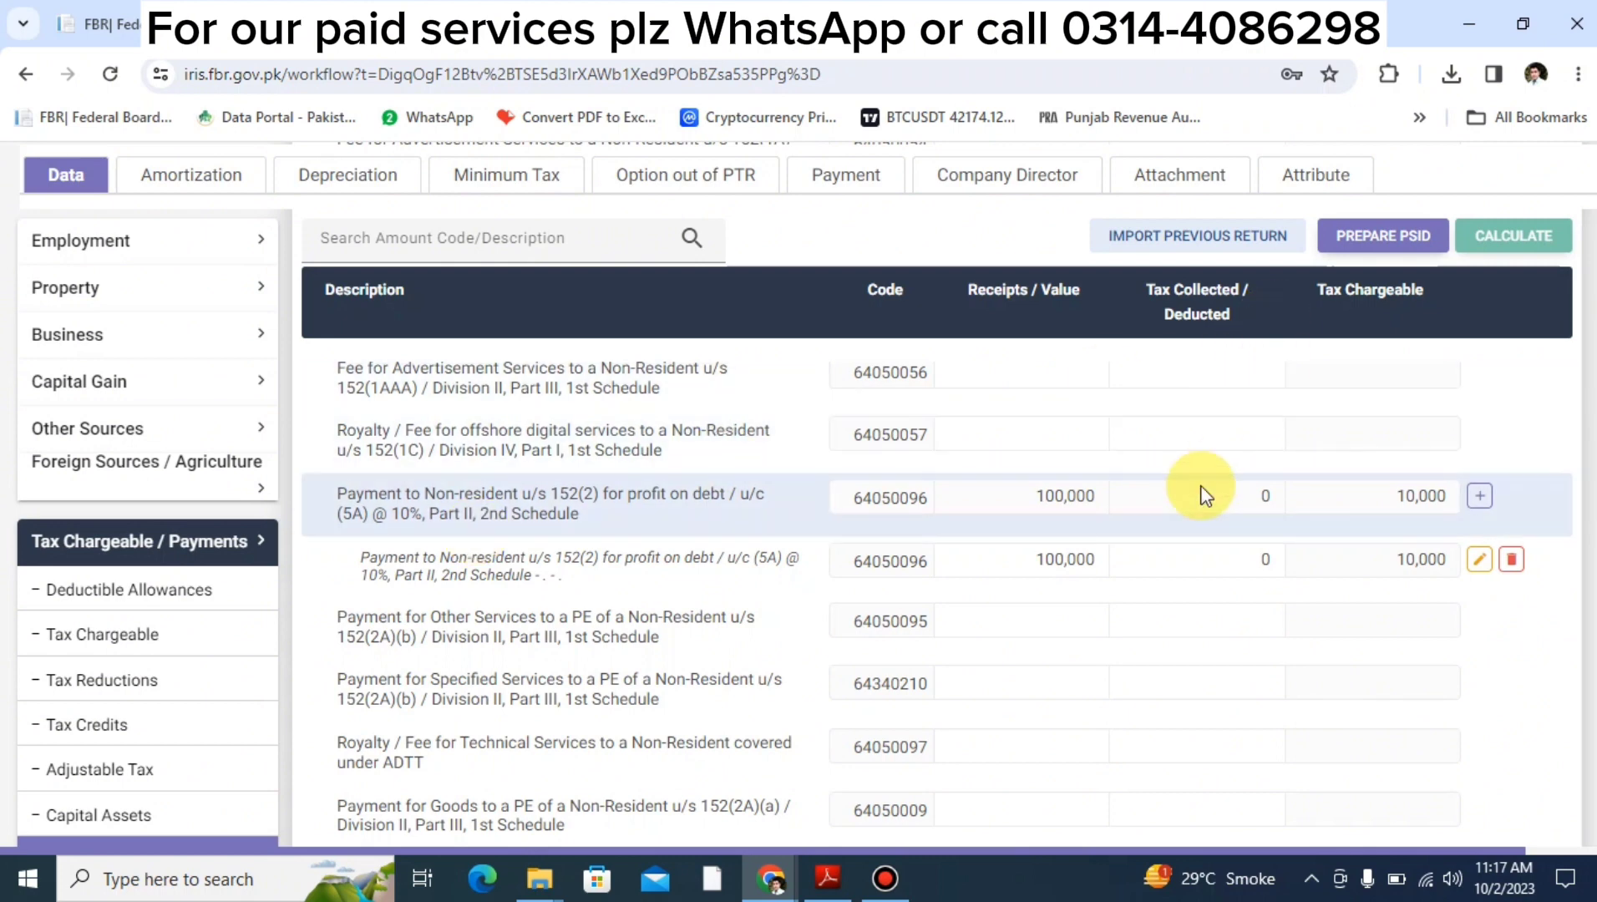
# - Repeat the "profit" search and go through the matches to the profit on debt row u/s 7B
pyautogui.hotkey('ctrl', 'f')
pyautogui.press('Return')
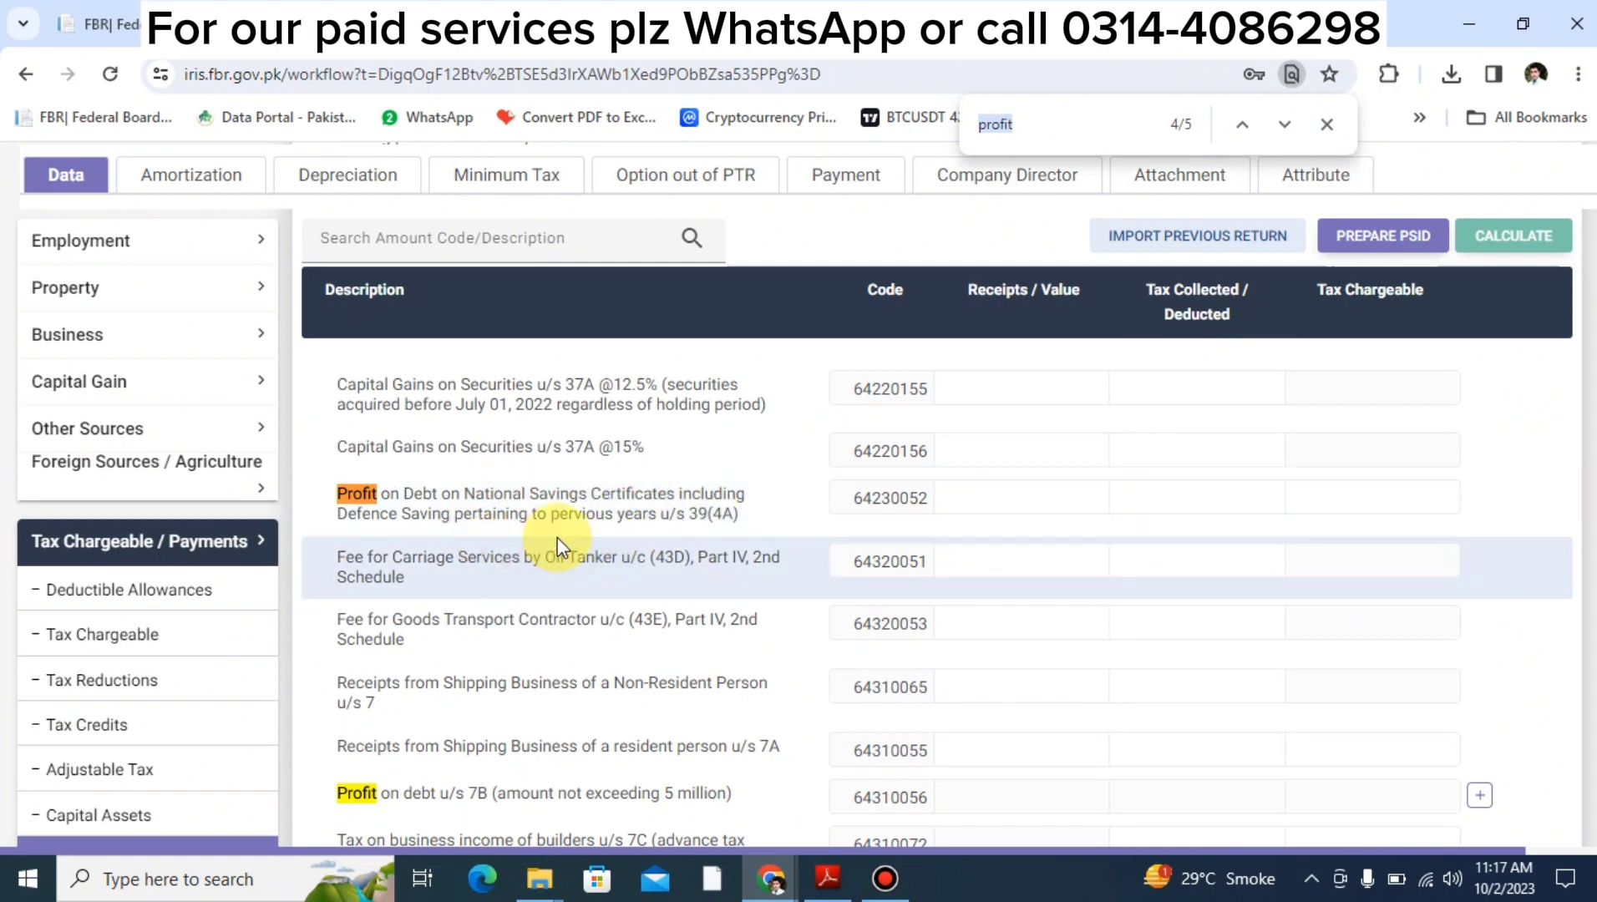
pyautogui.click(1278, 131)
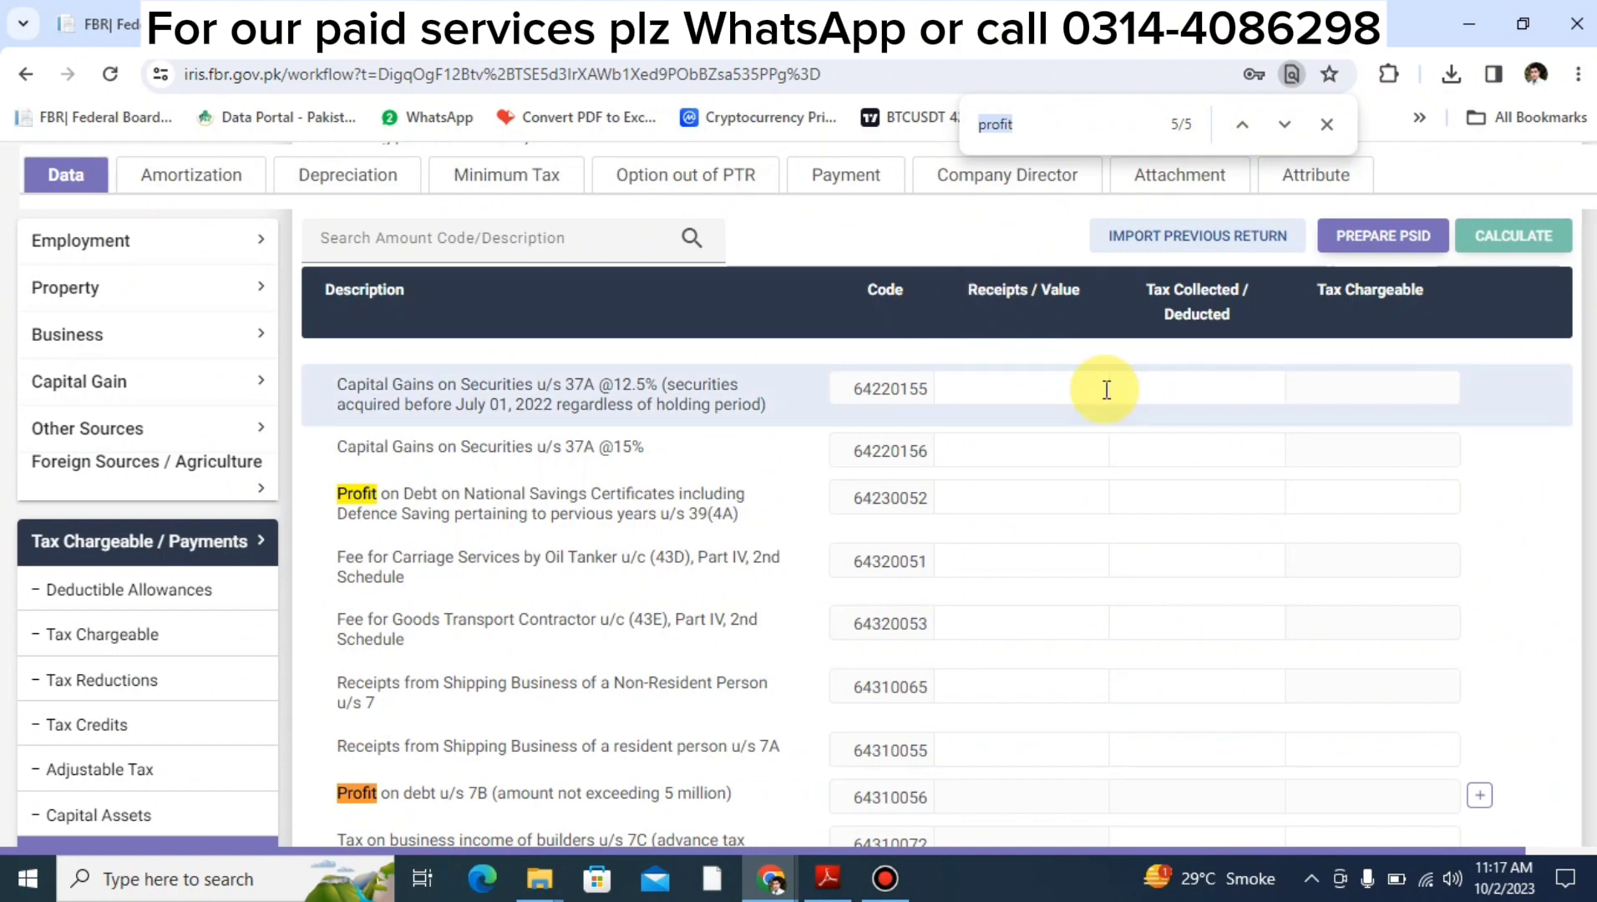
# - Examine the rows of the final and fixed tax section and return to the non-resident profit on debt entry
pyautogui.scroll(5, 1107, 410)
pyautogui.scroll(-15, 1107, 457)
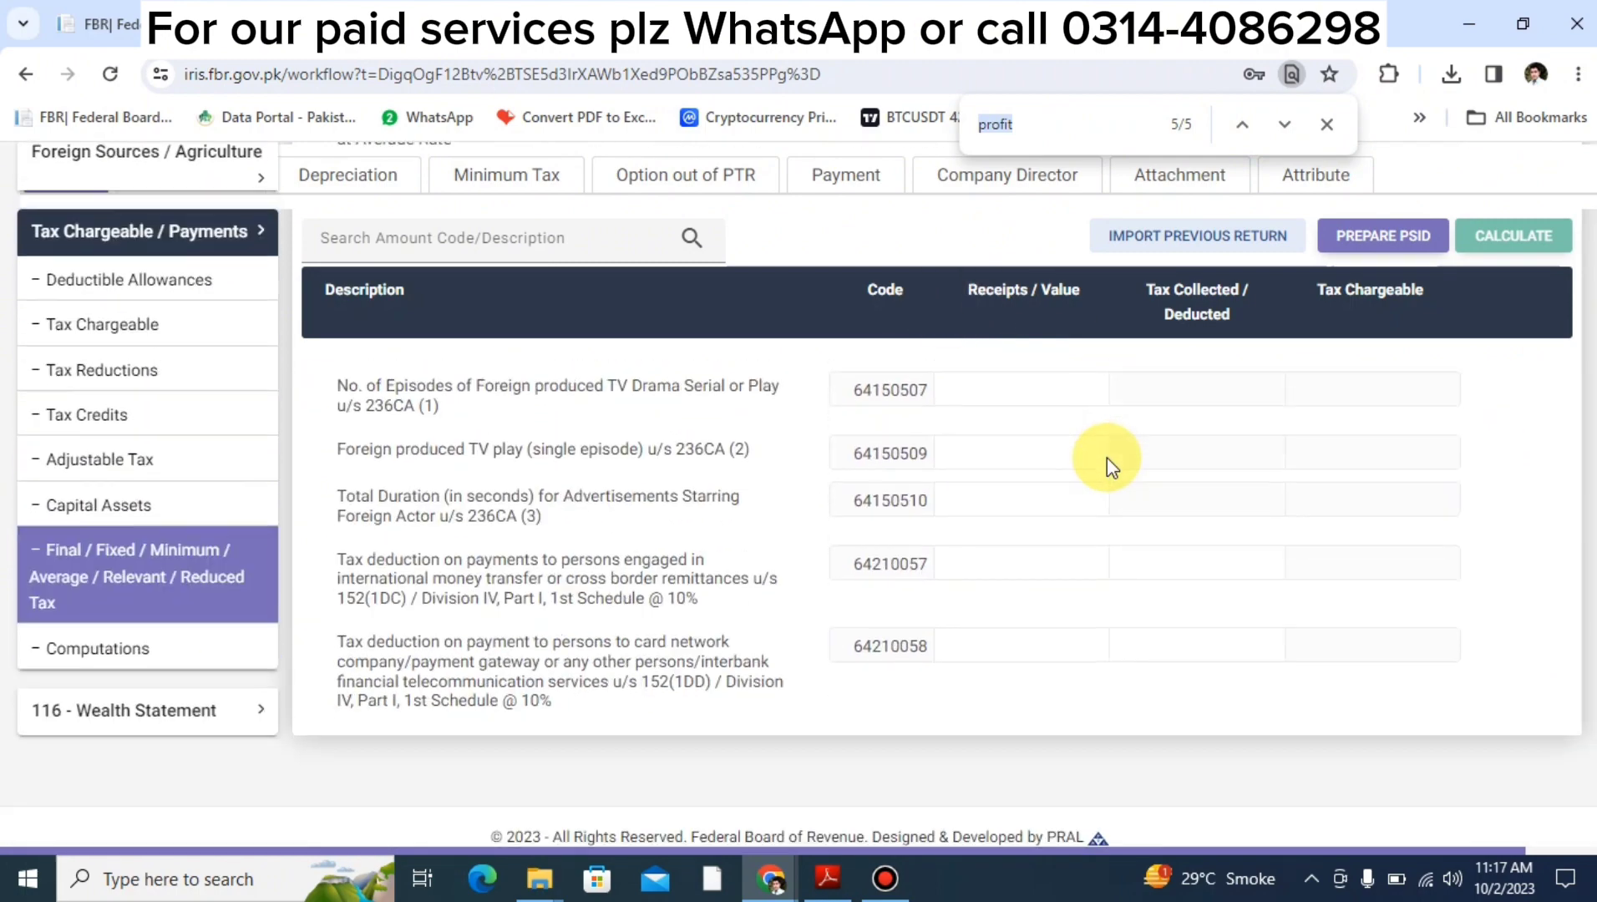
pyautogui.scroll(8, 1107, 458)
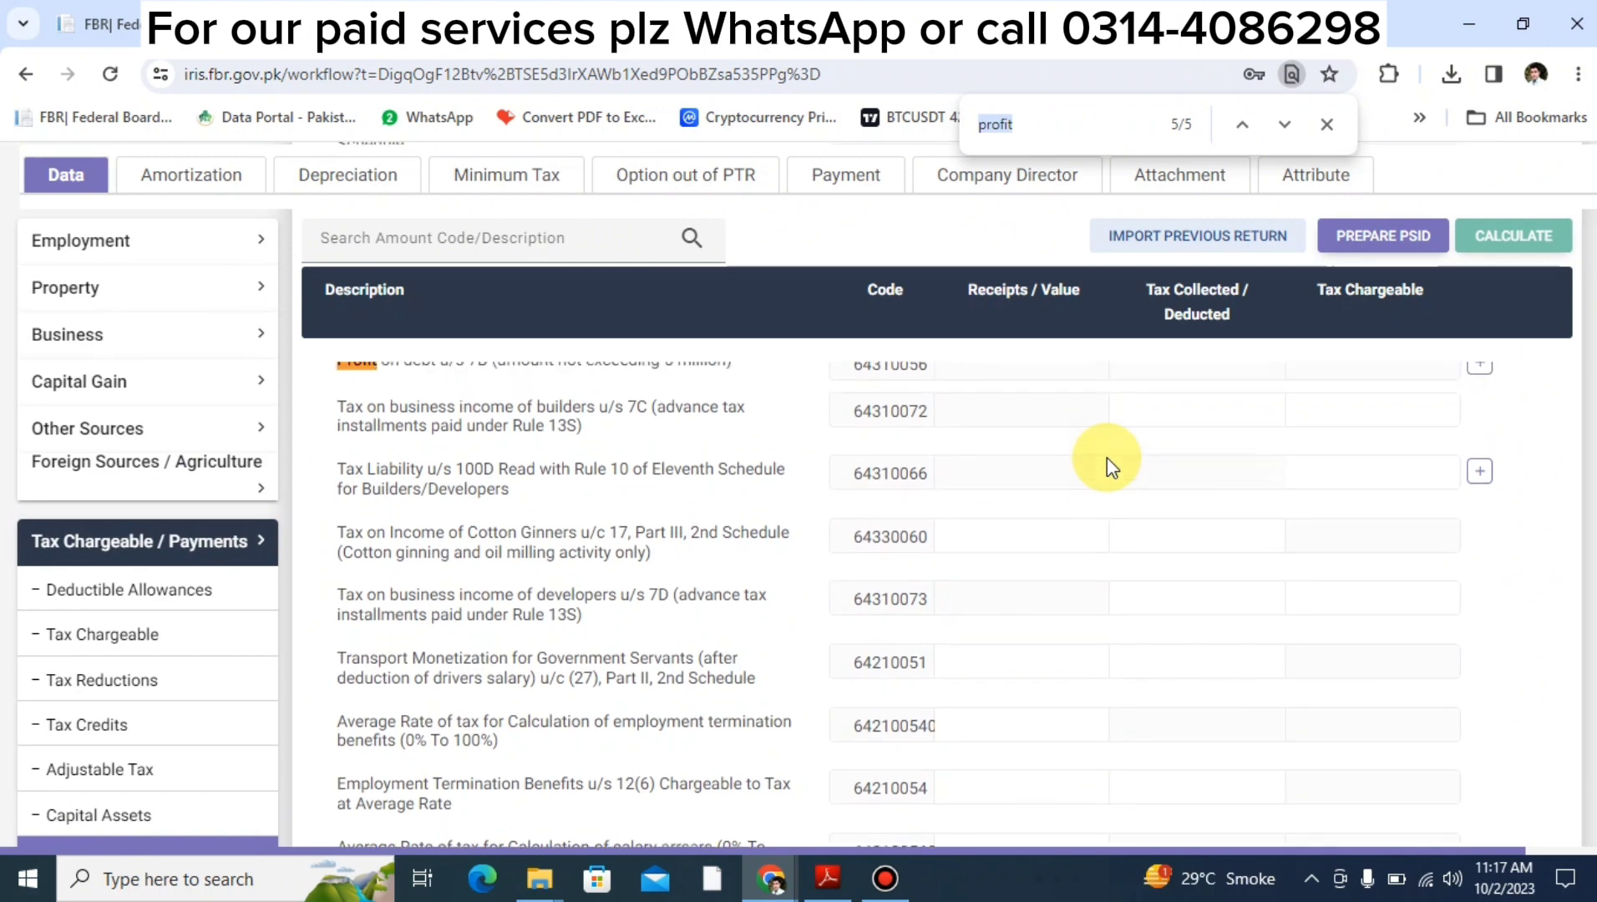
pyautogui.scroll(5, 1106, 458)
pyautogui.scroll(-1, 1107, 458)
pyautogui.scroll(8, 1107, 458)
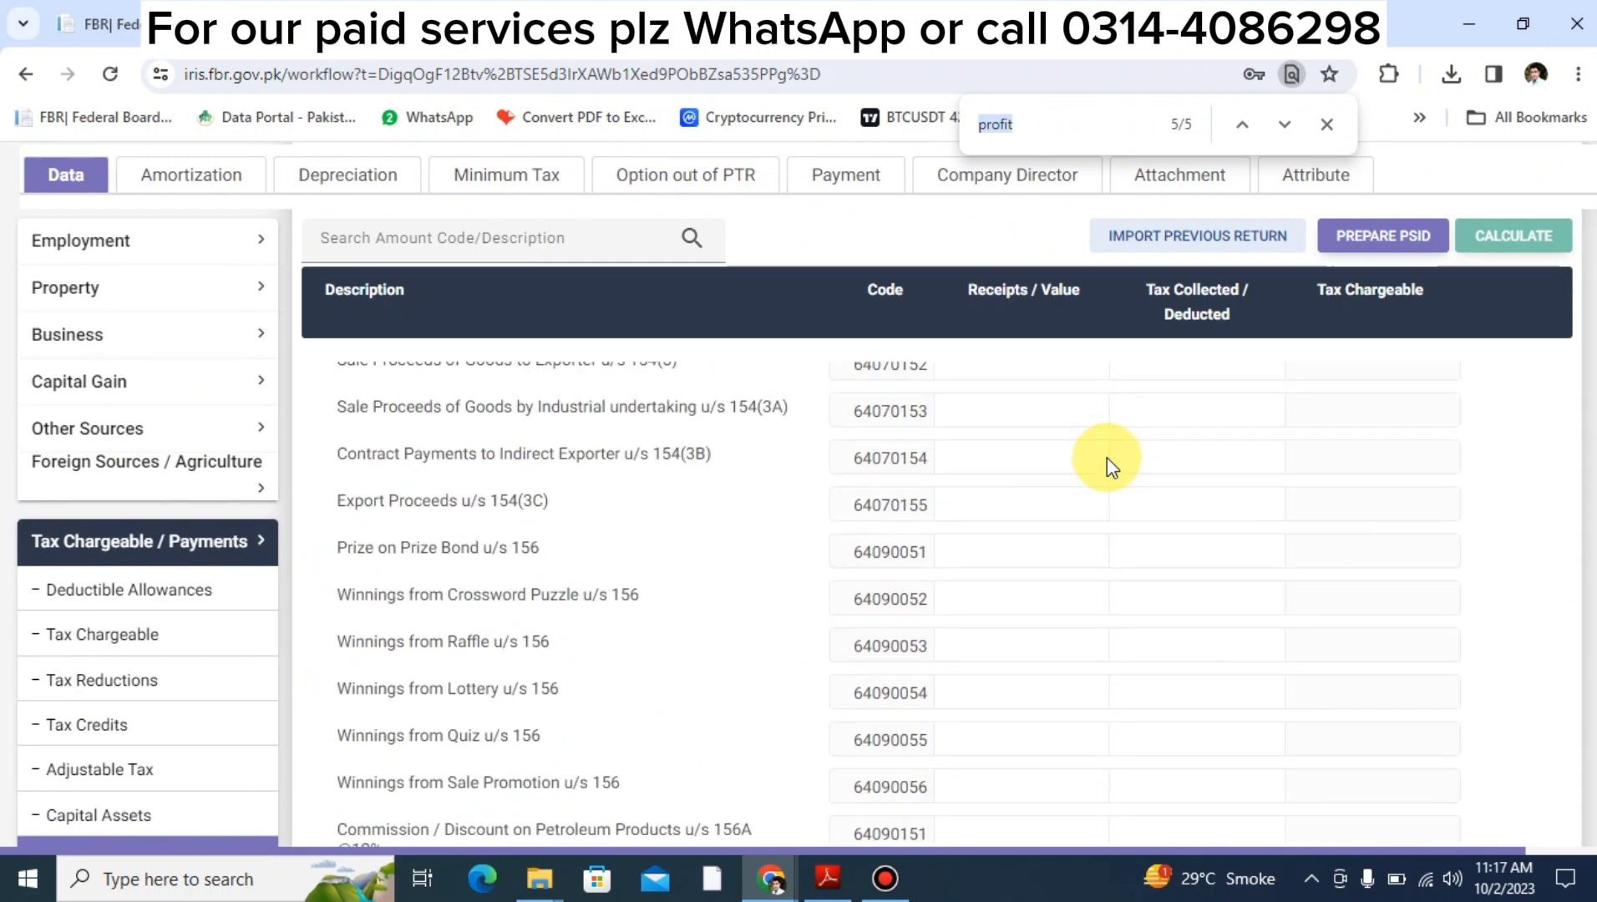
pyautogui.scroll(1, 1106, 458)
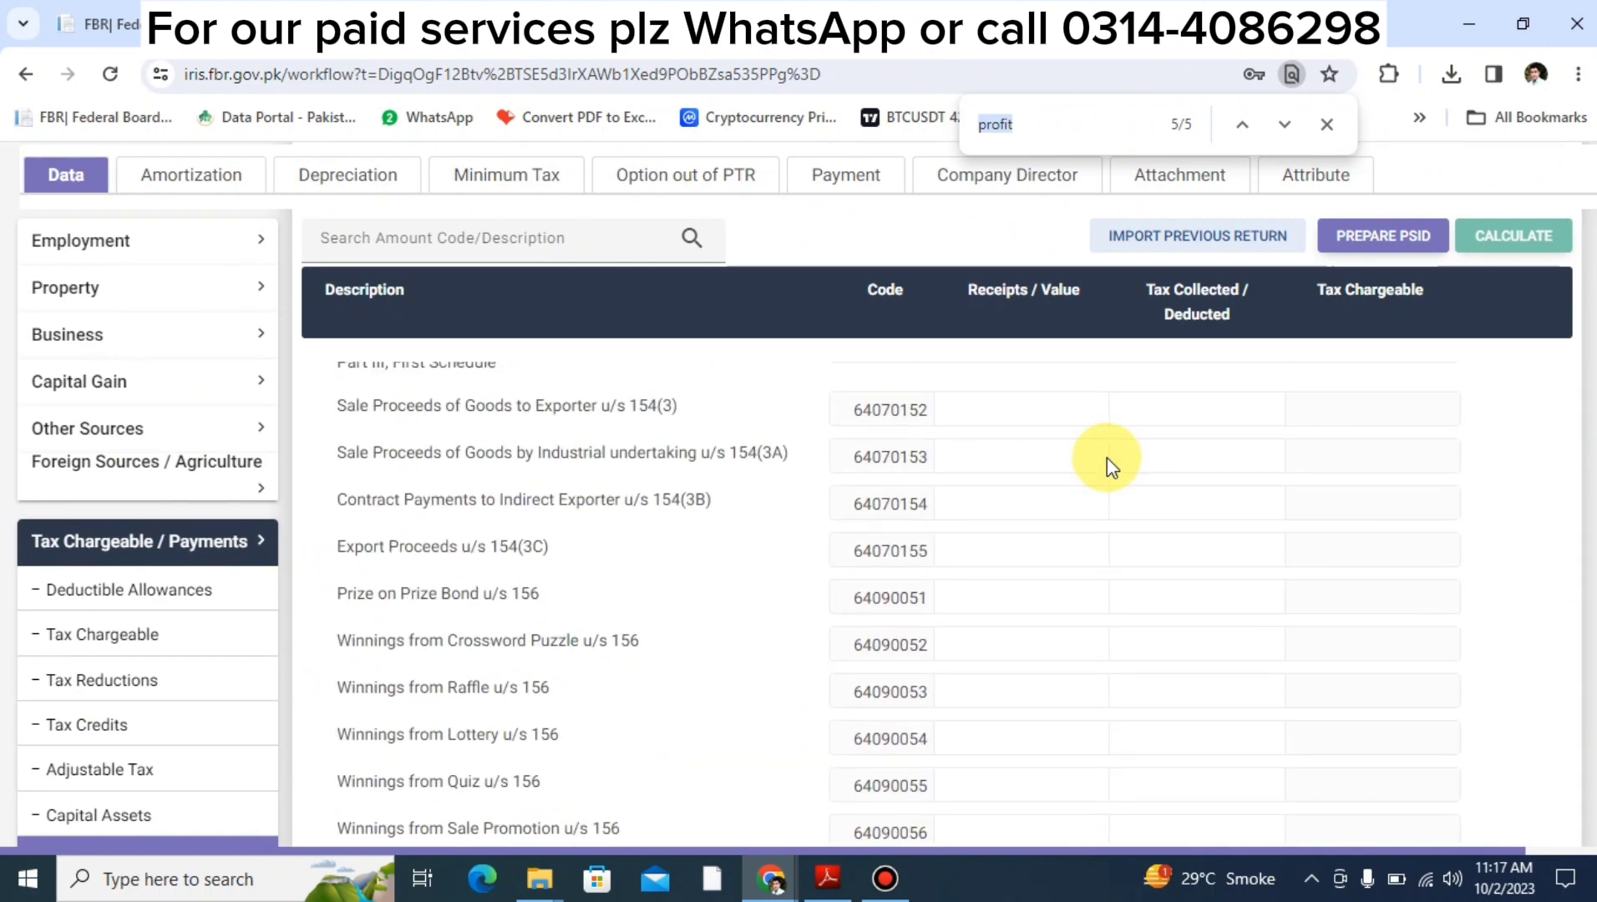
pyautogui.scroll(5, 1106, 458)
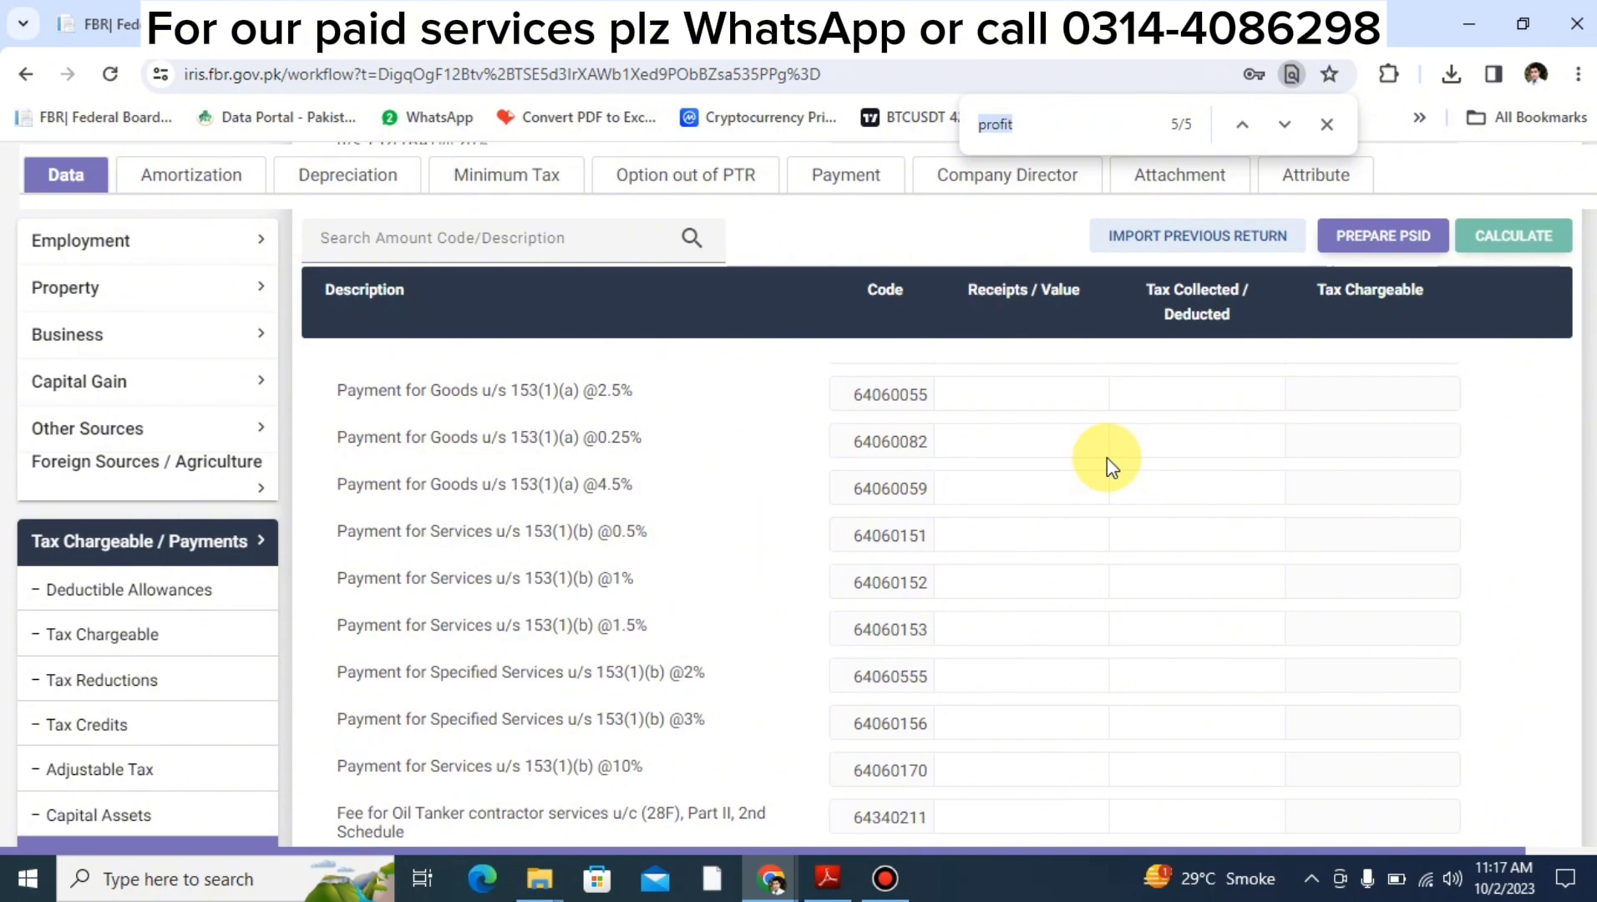
pyautogui.scroll(-10, 1107, 458)
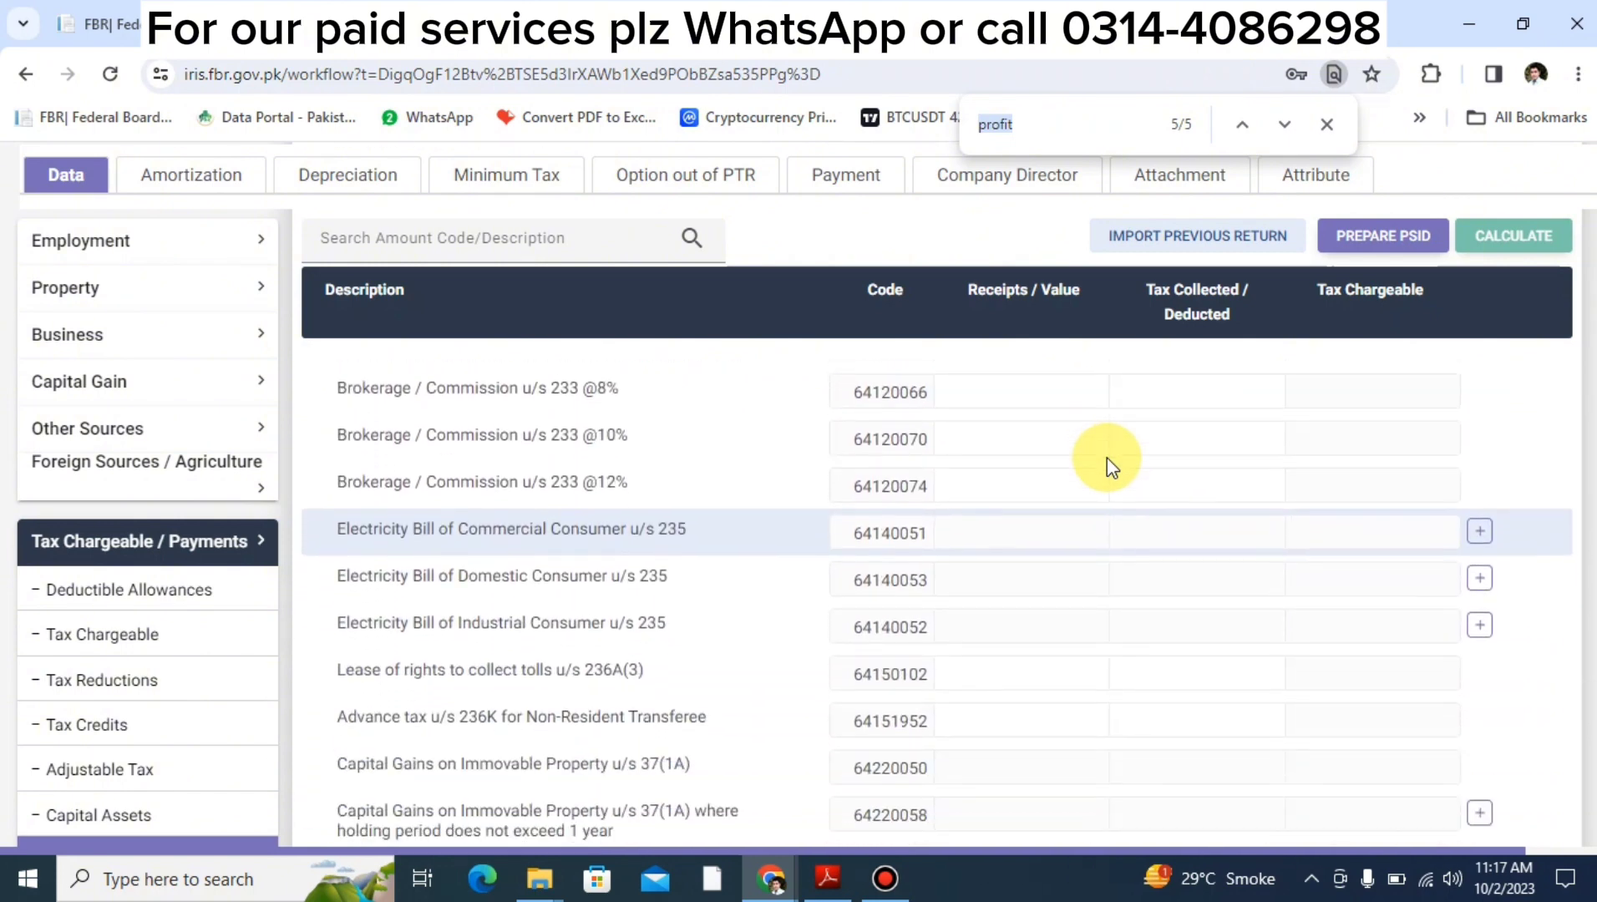
pyautogui.scroll(4, 1107, 458)
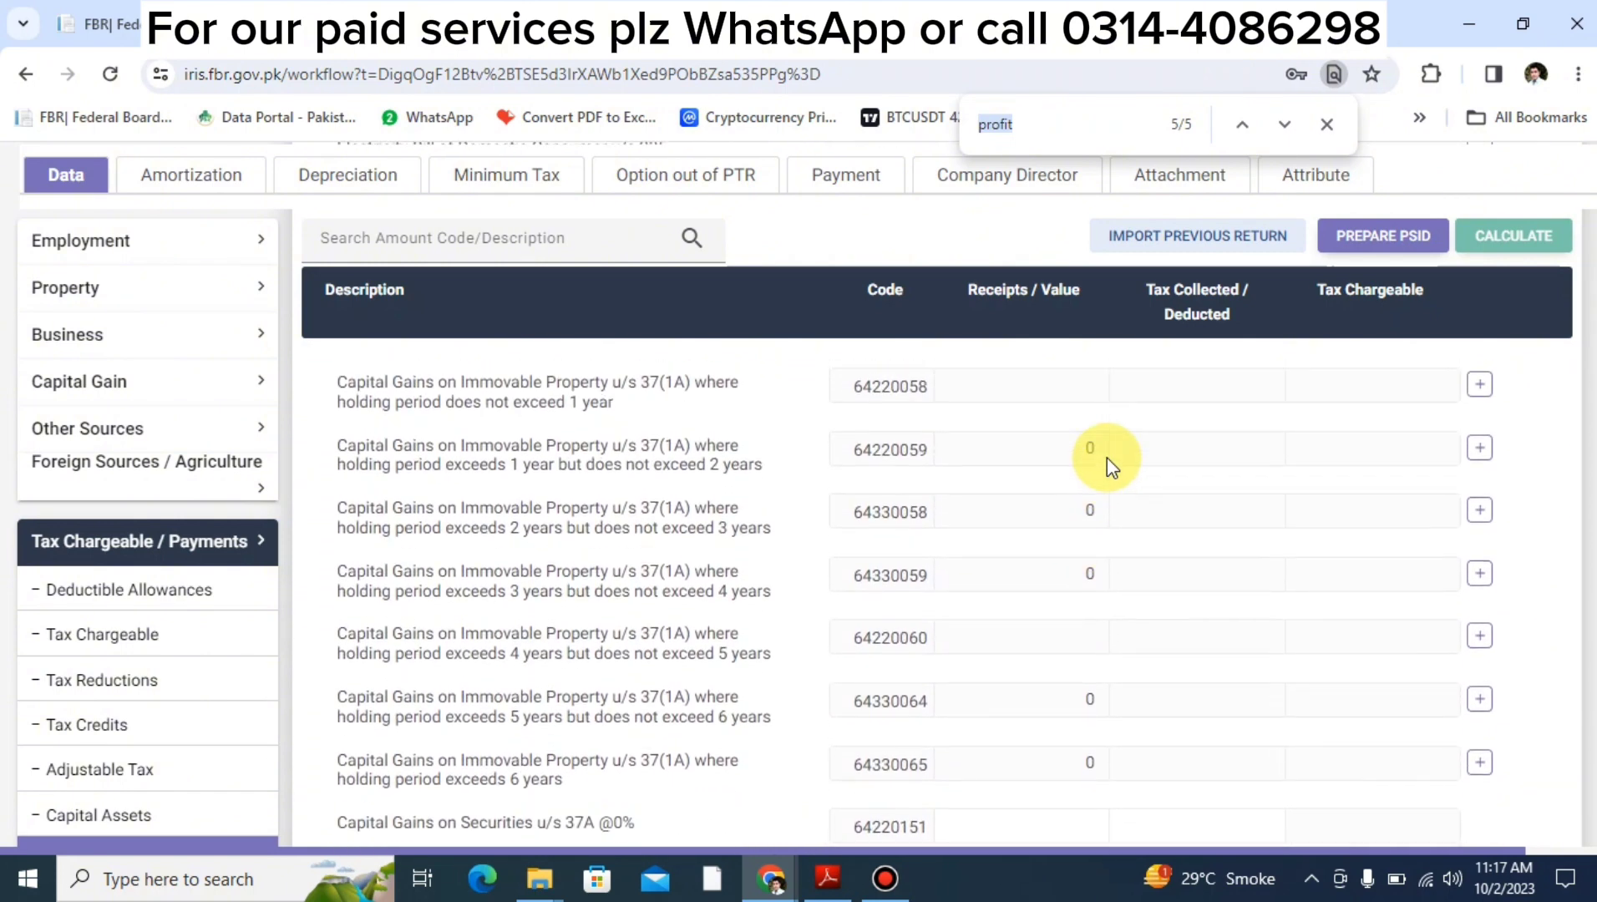
pyautogui.scroll(10, 1107, 458)
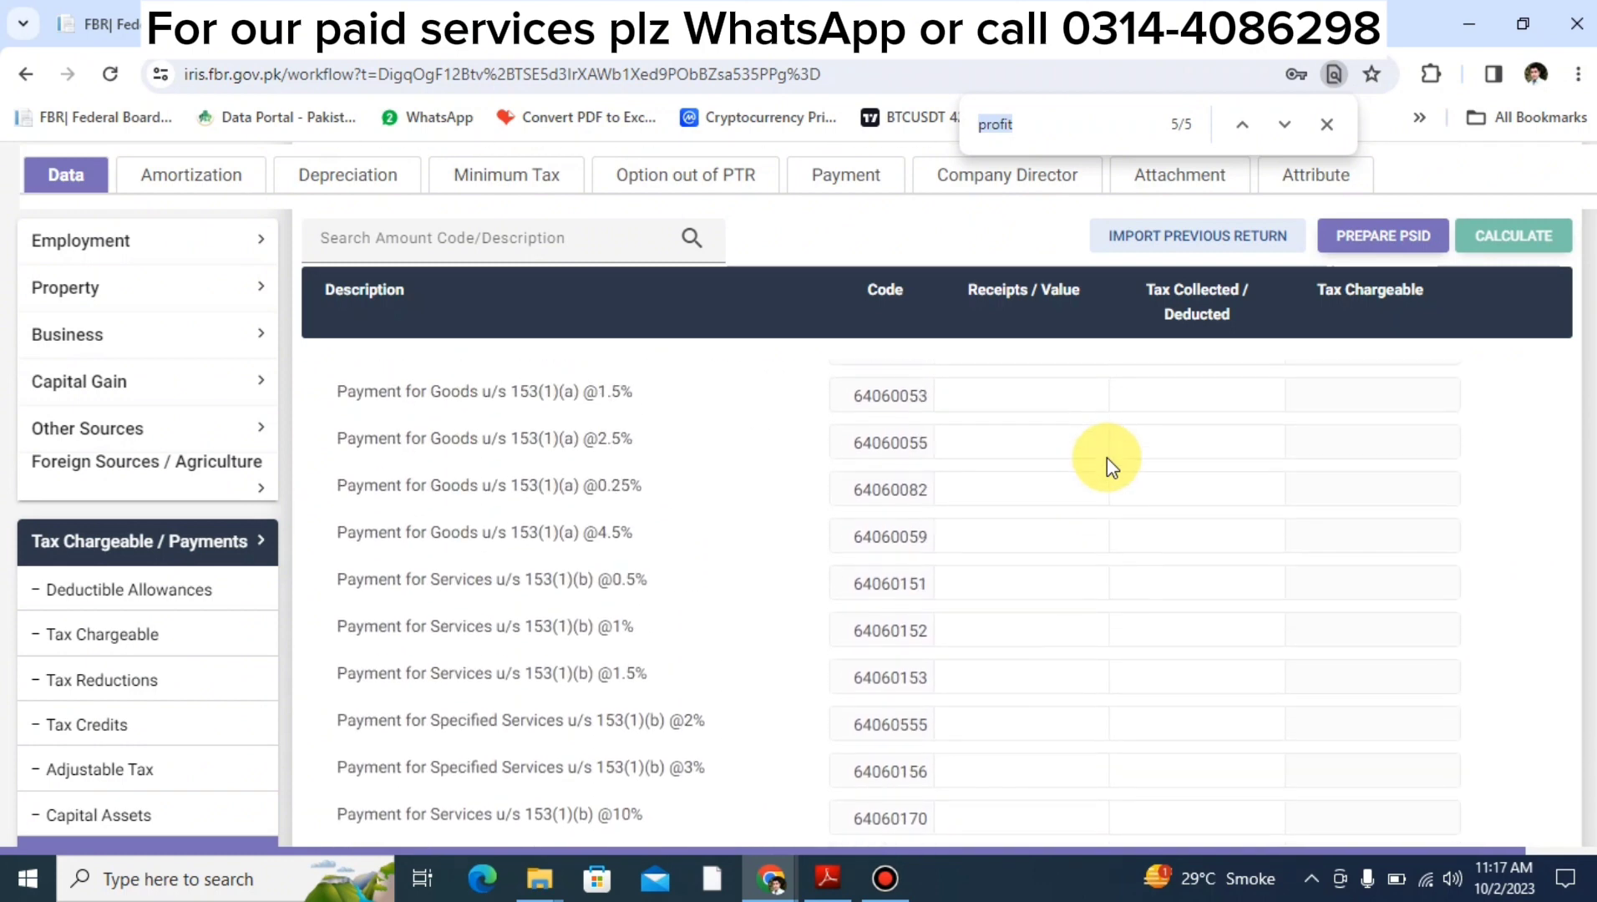
pyautogui.scroll(6, 1107, 458)
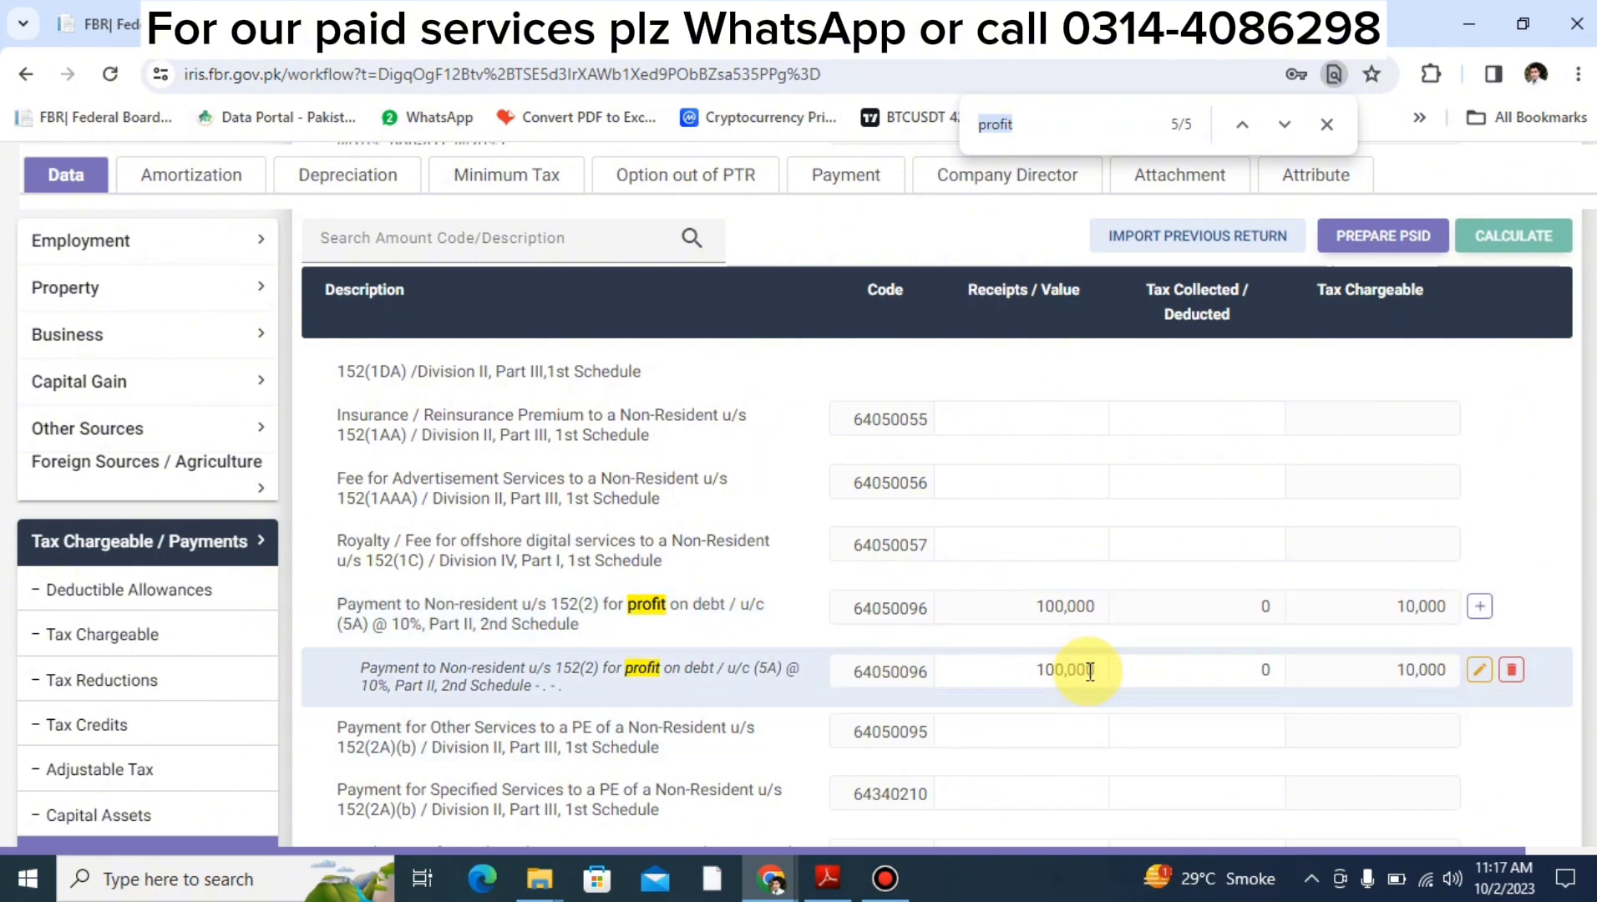
# - Set the tax collected/deducted of the non-resident profit on debt entry under code 64050096 to 10,000 and recalculate the return
pyautogui.click(1036, 670)
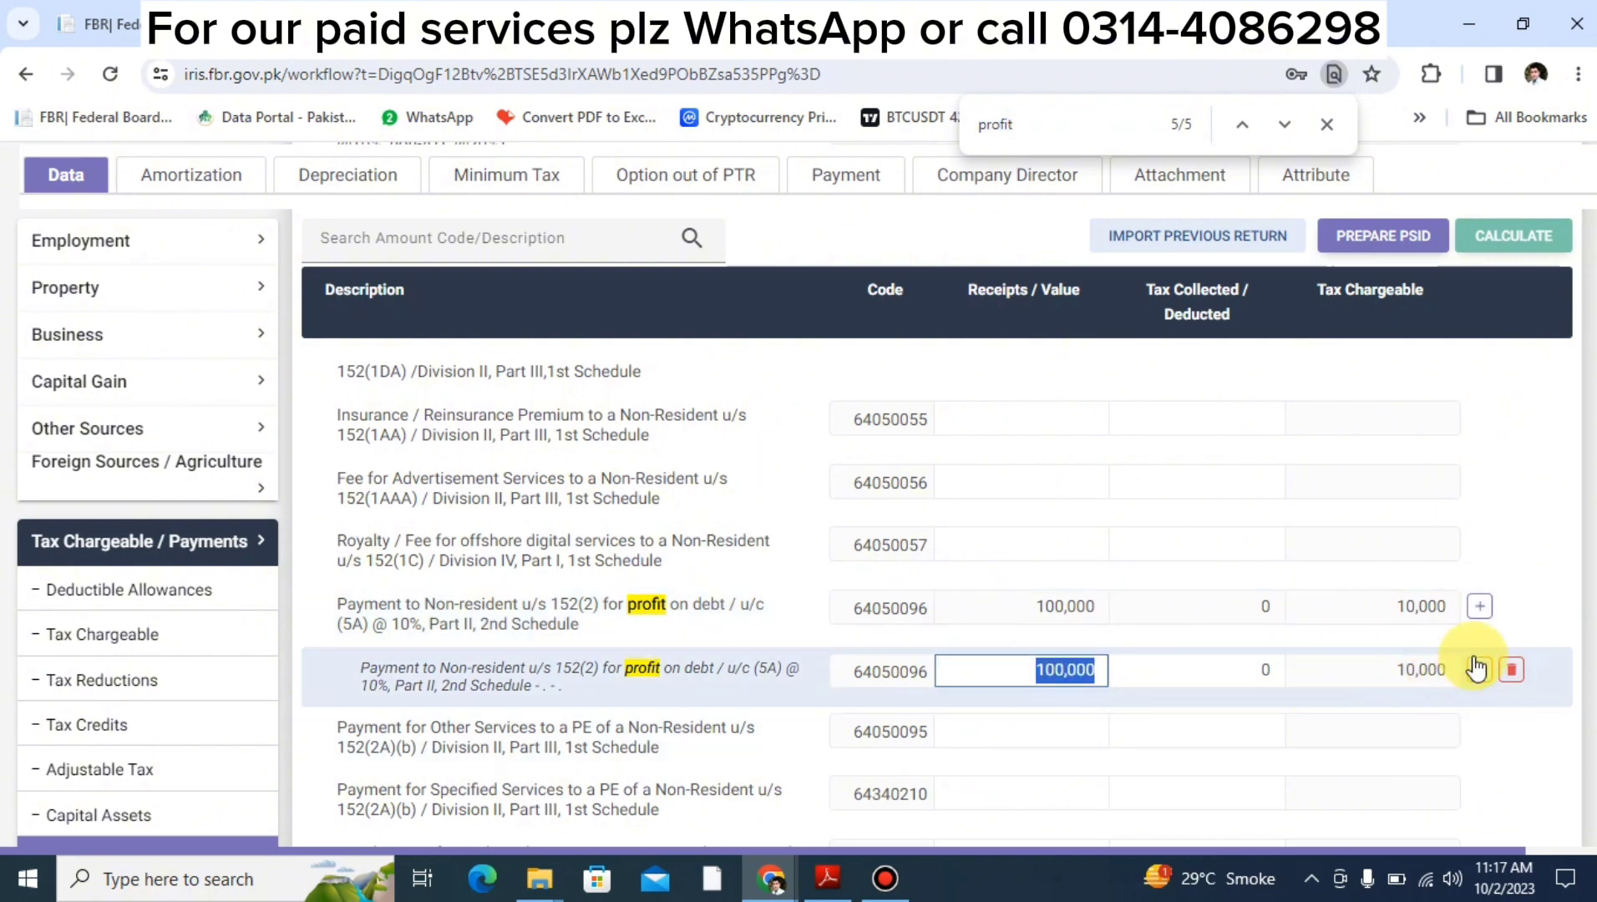
pyautogui.click(1413, 669)
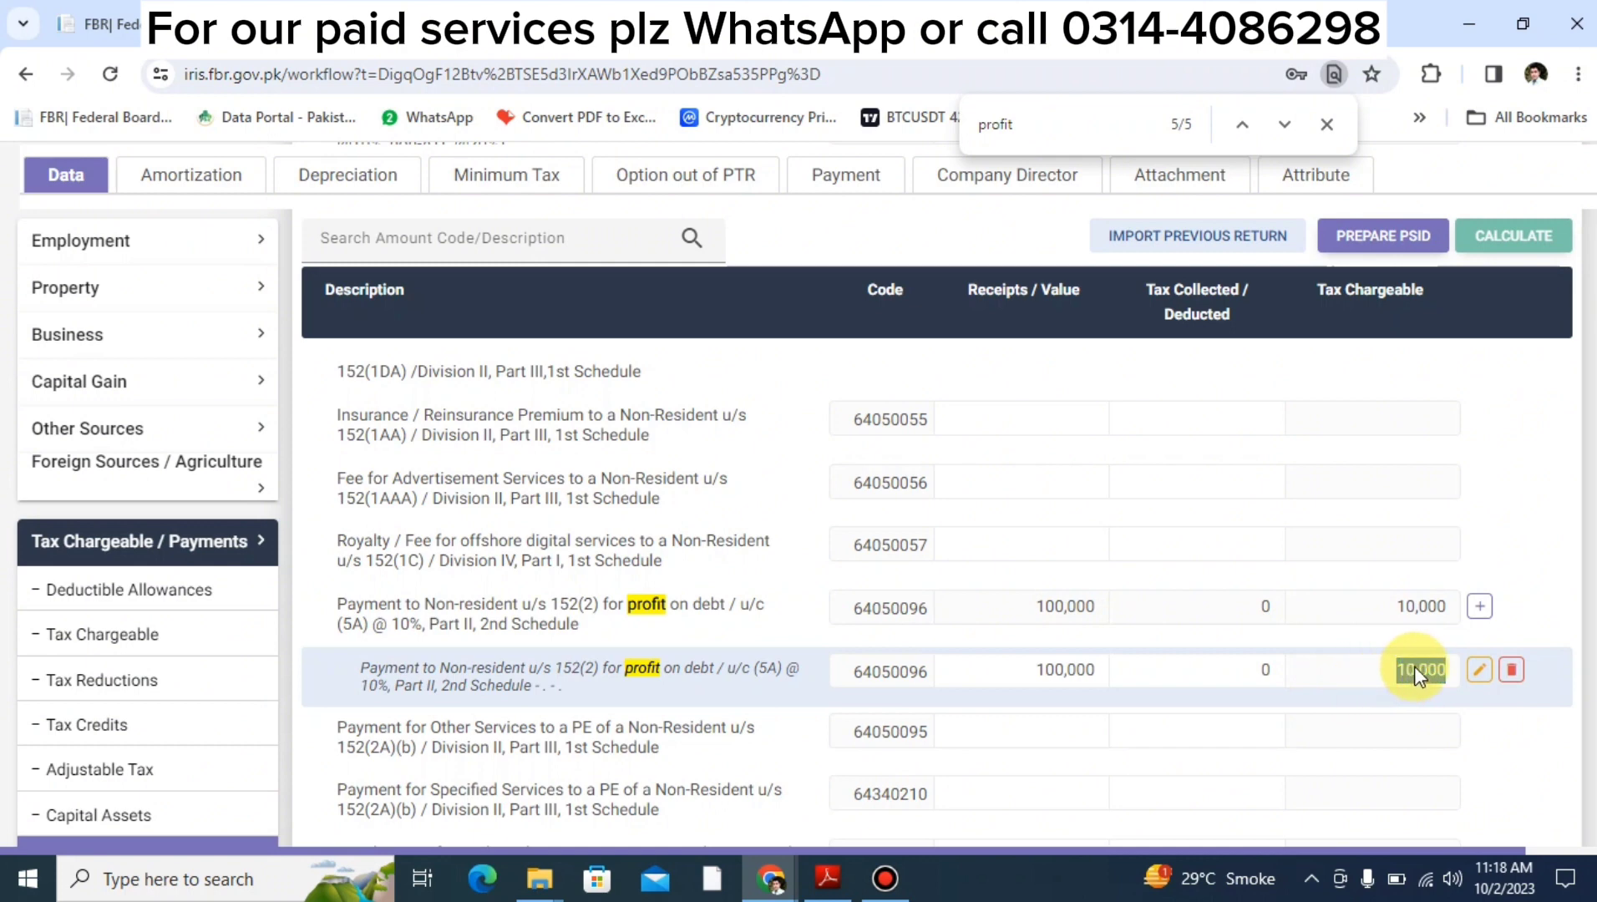
pyautogui.doubleClick(1238, 671)
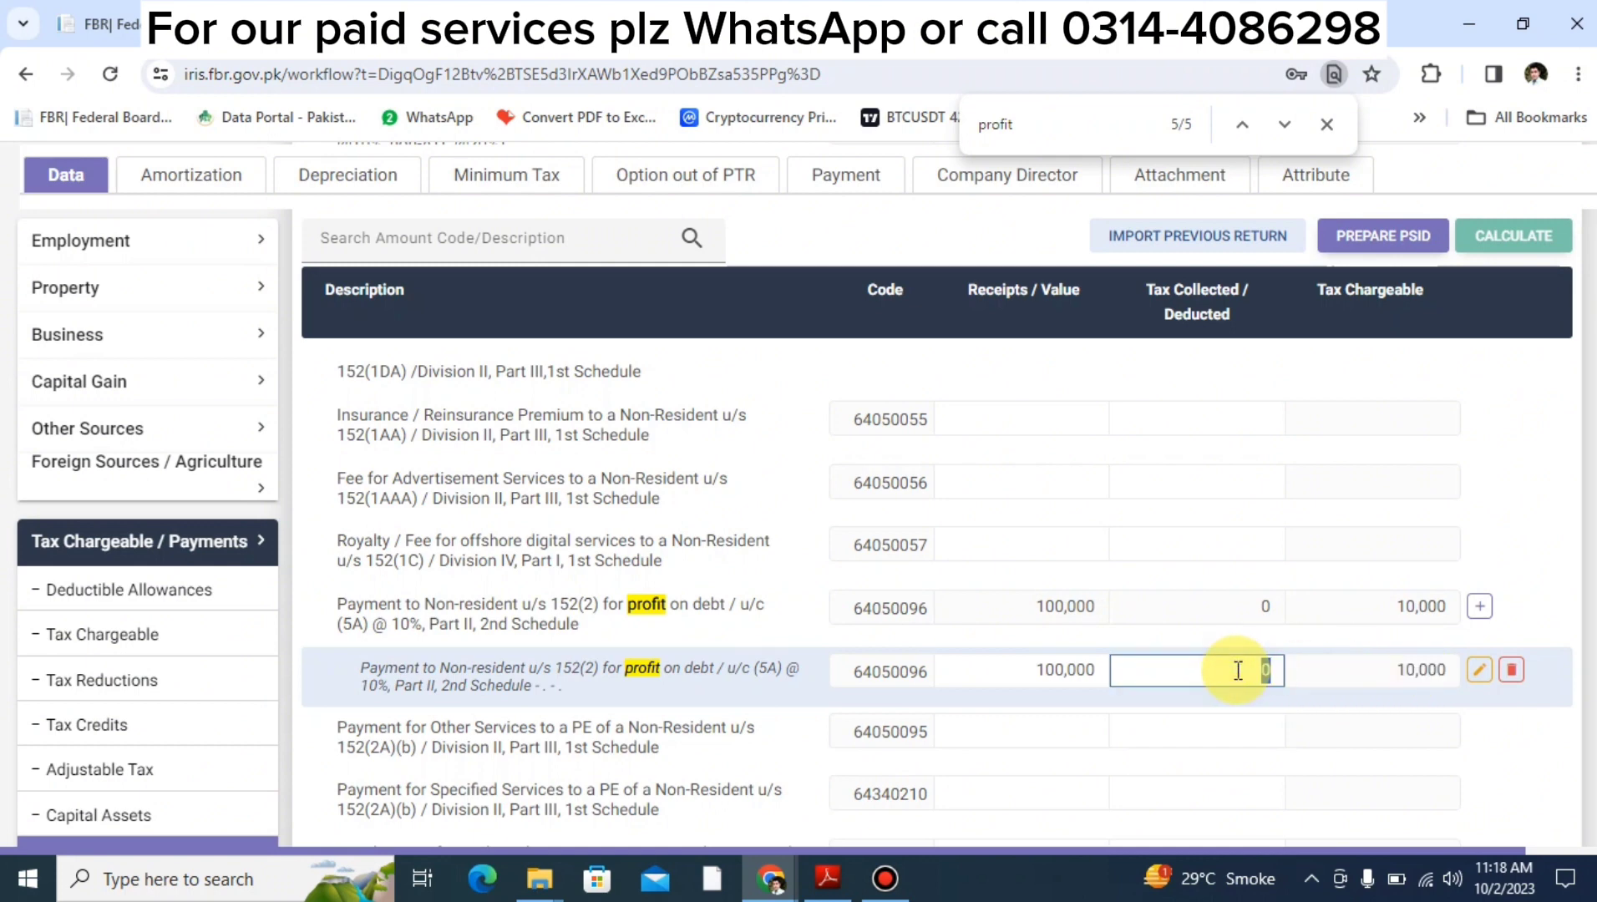
pyautogui.write('100000')
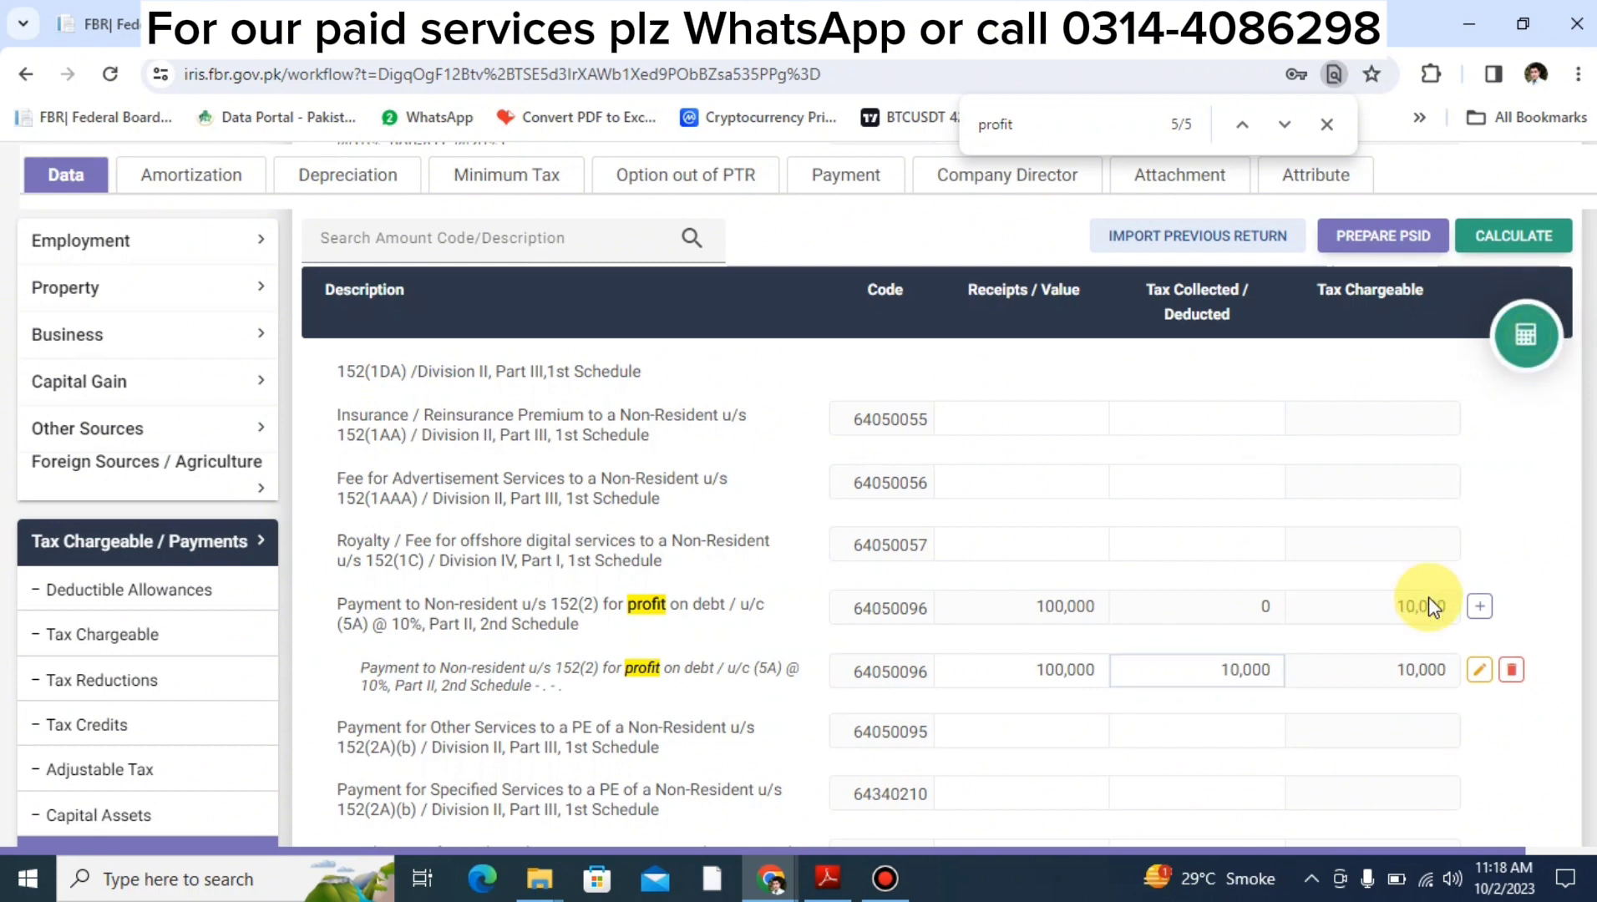
pyautogui.click(1428, 605)
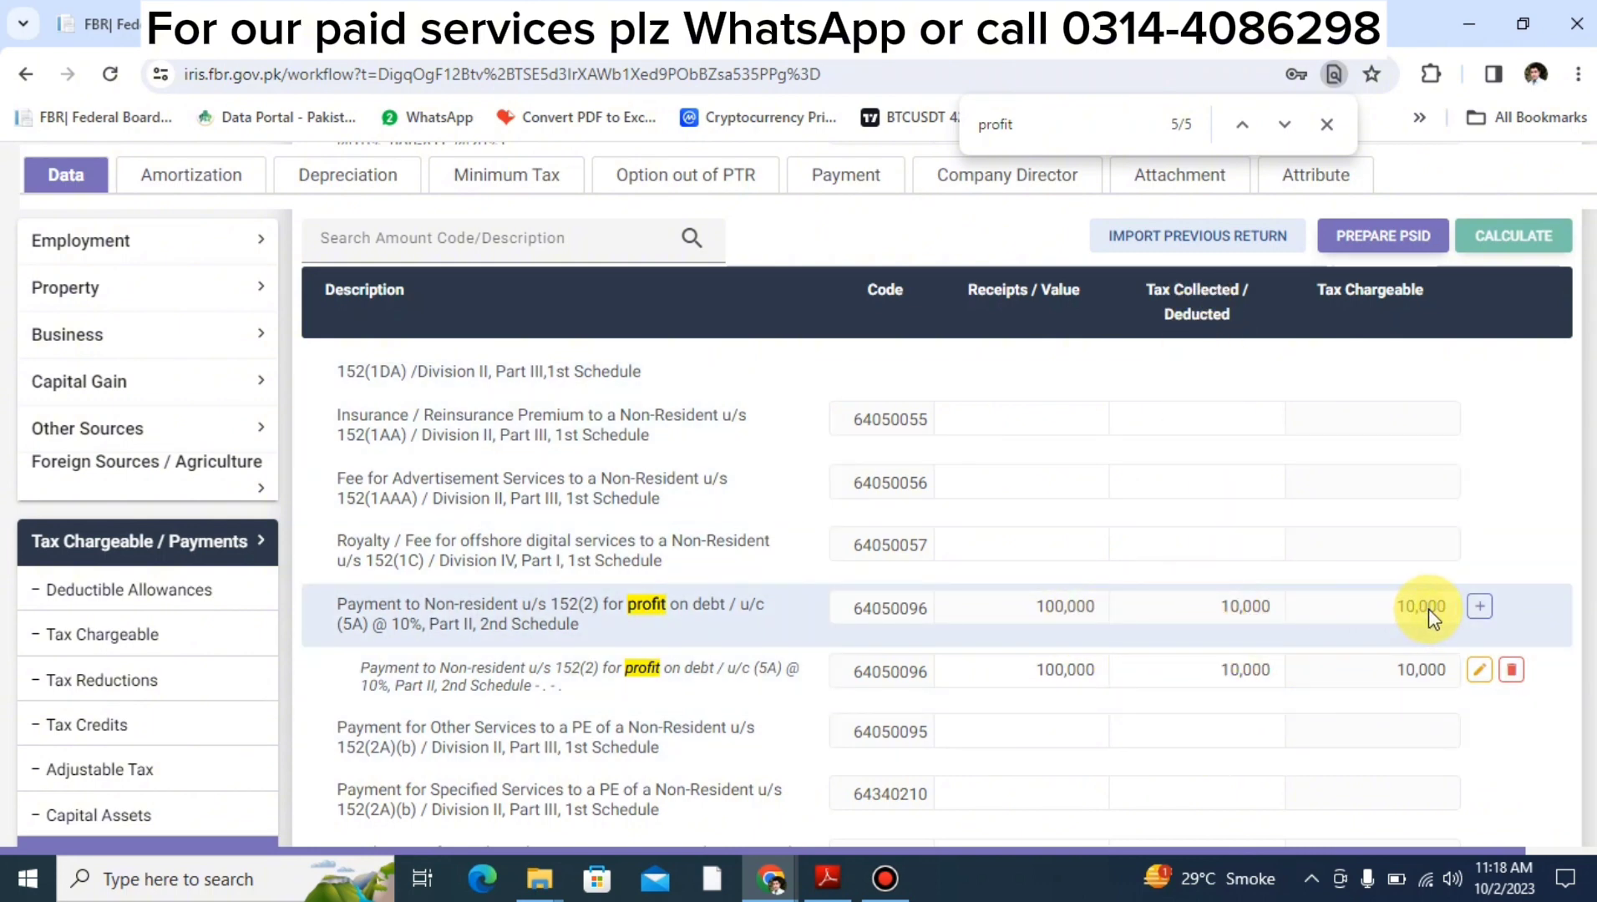
pyautogui.click(1200, 674)
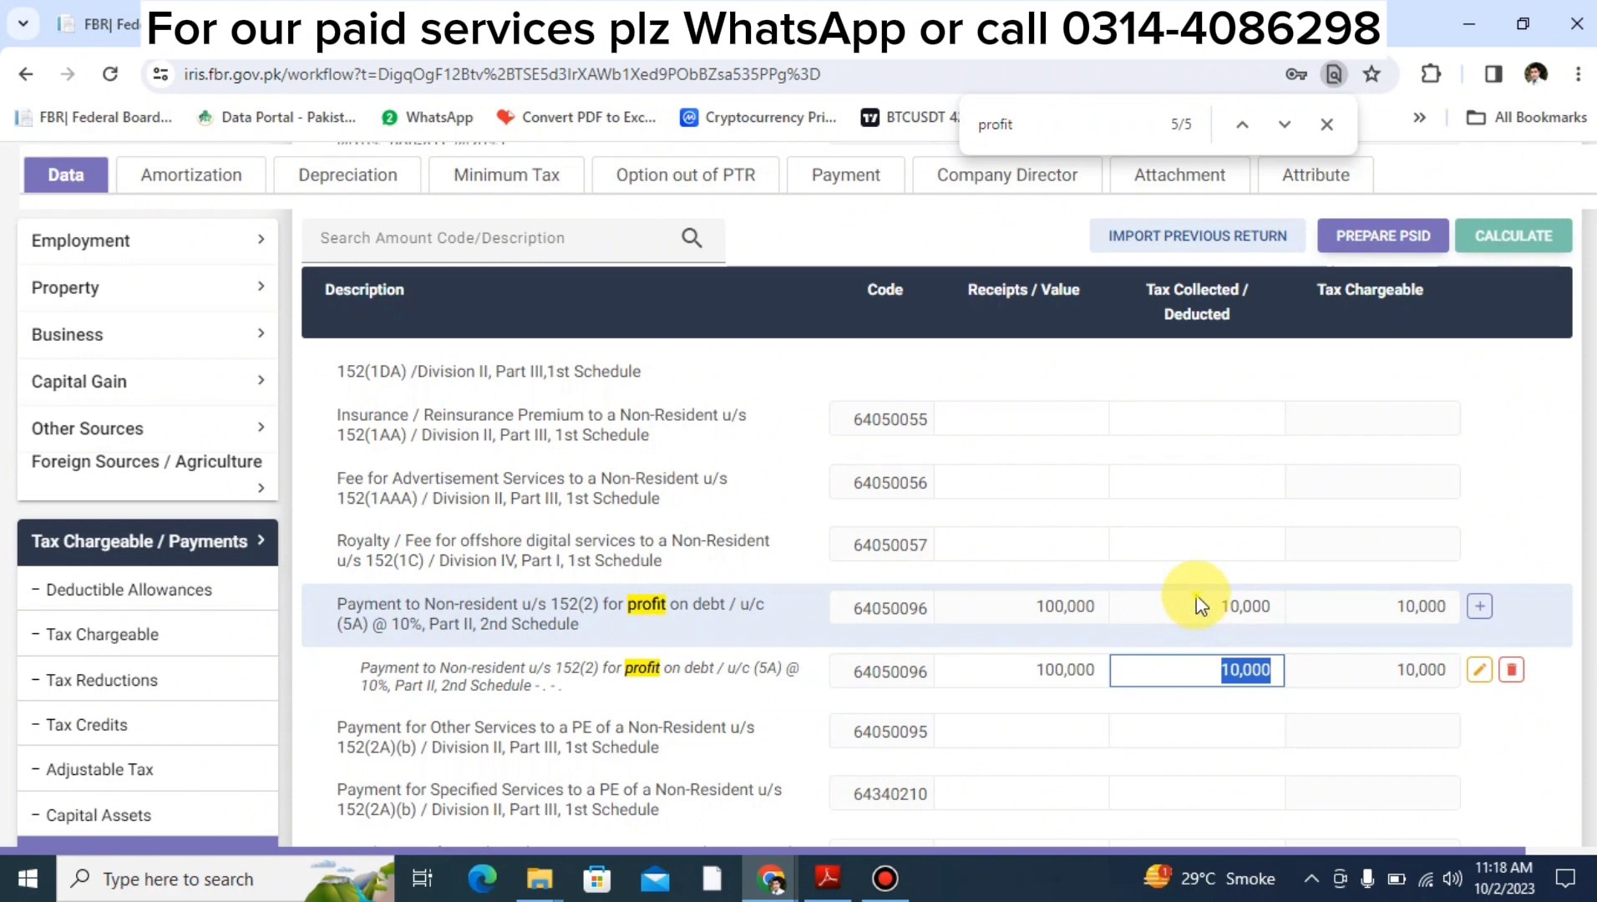
pyautogui.press('Return')
pyautogui.click(1221, 683)
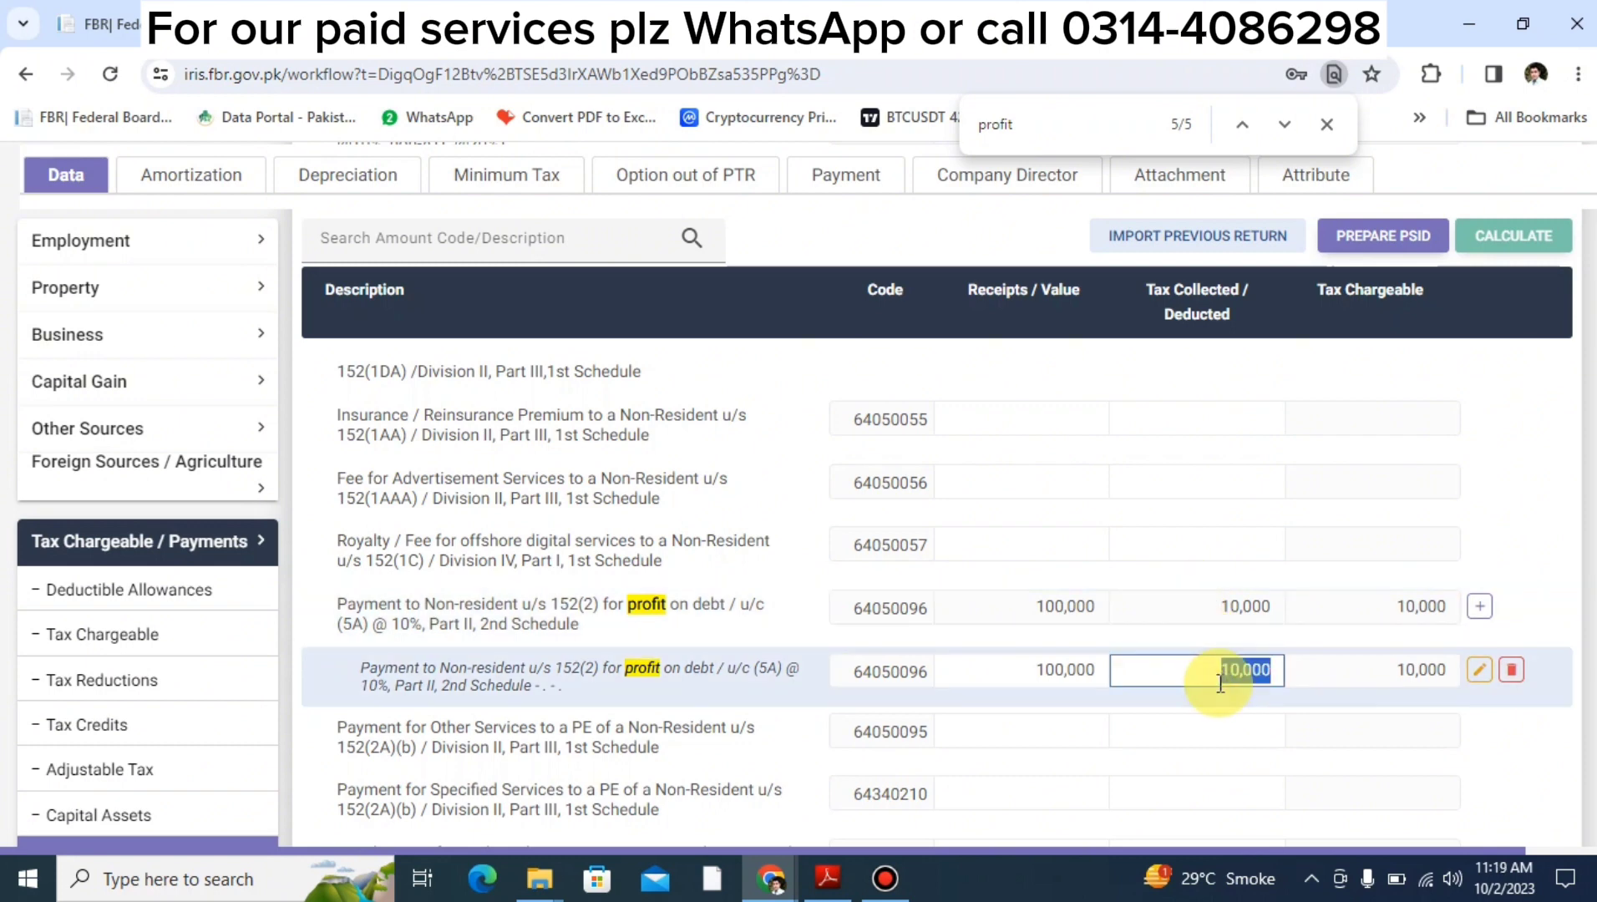
pyautogui.click(1228, 616)
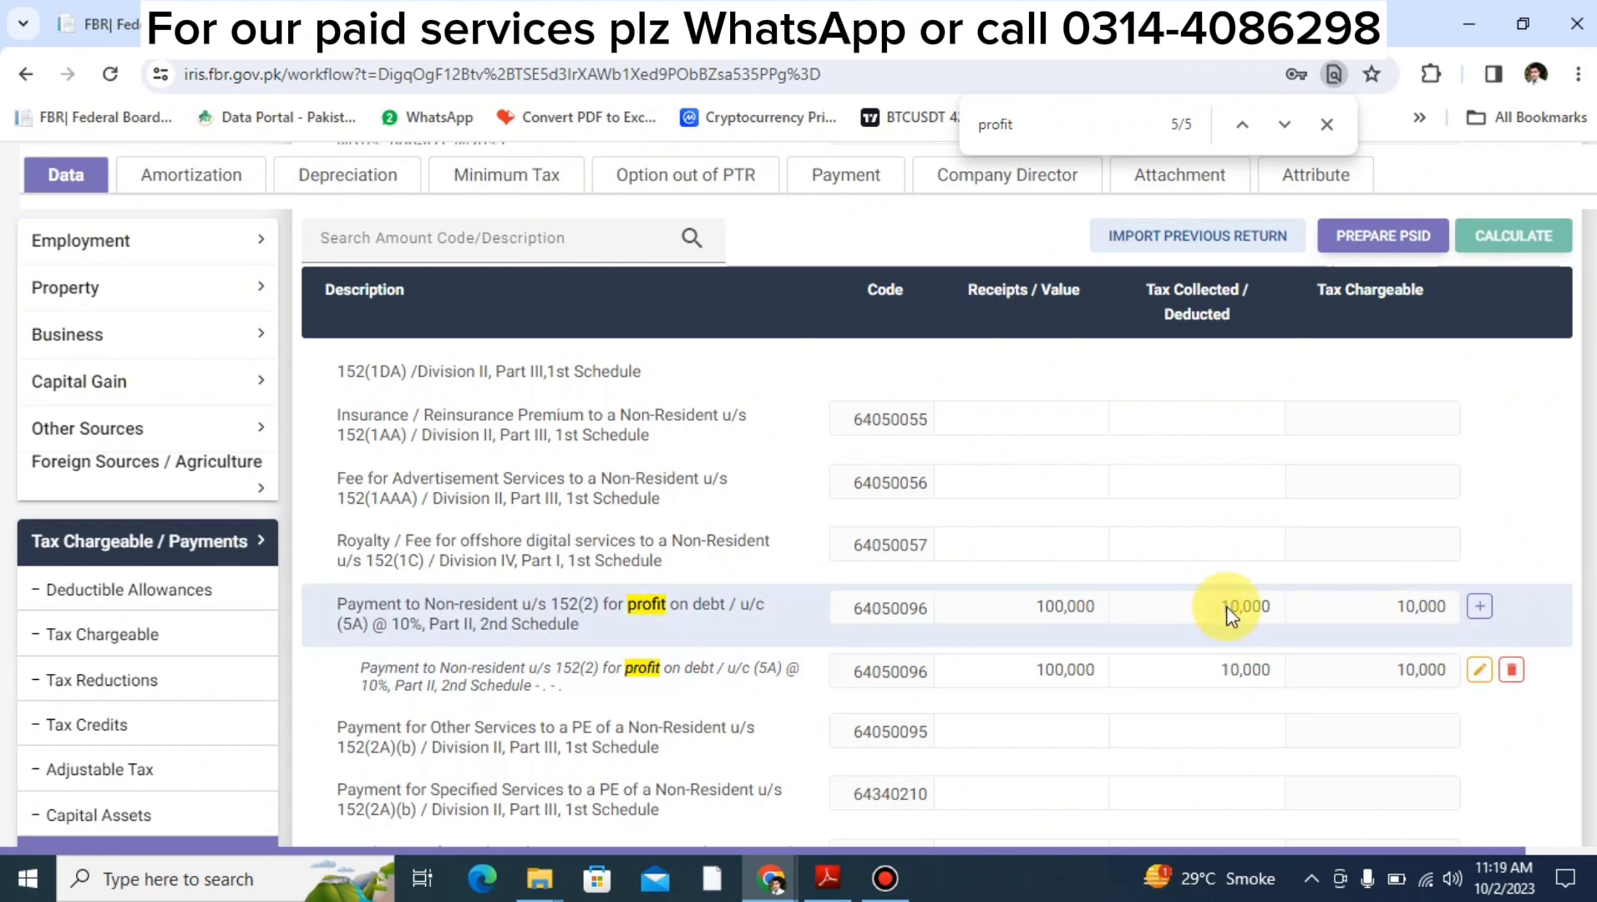
pyautogui.click(1196, 665)
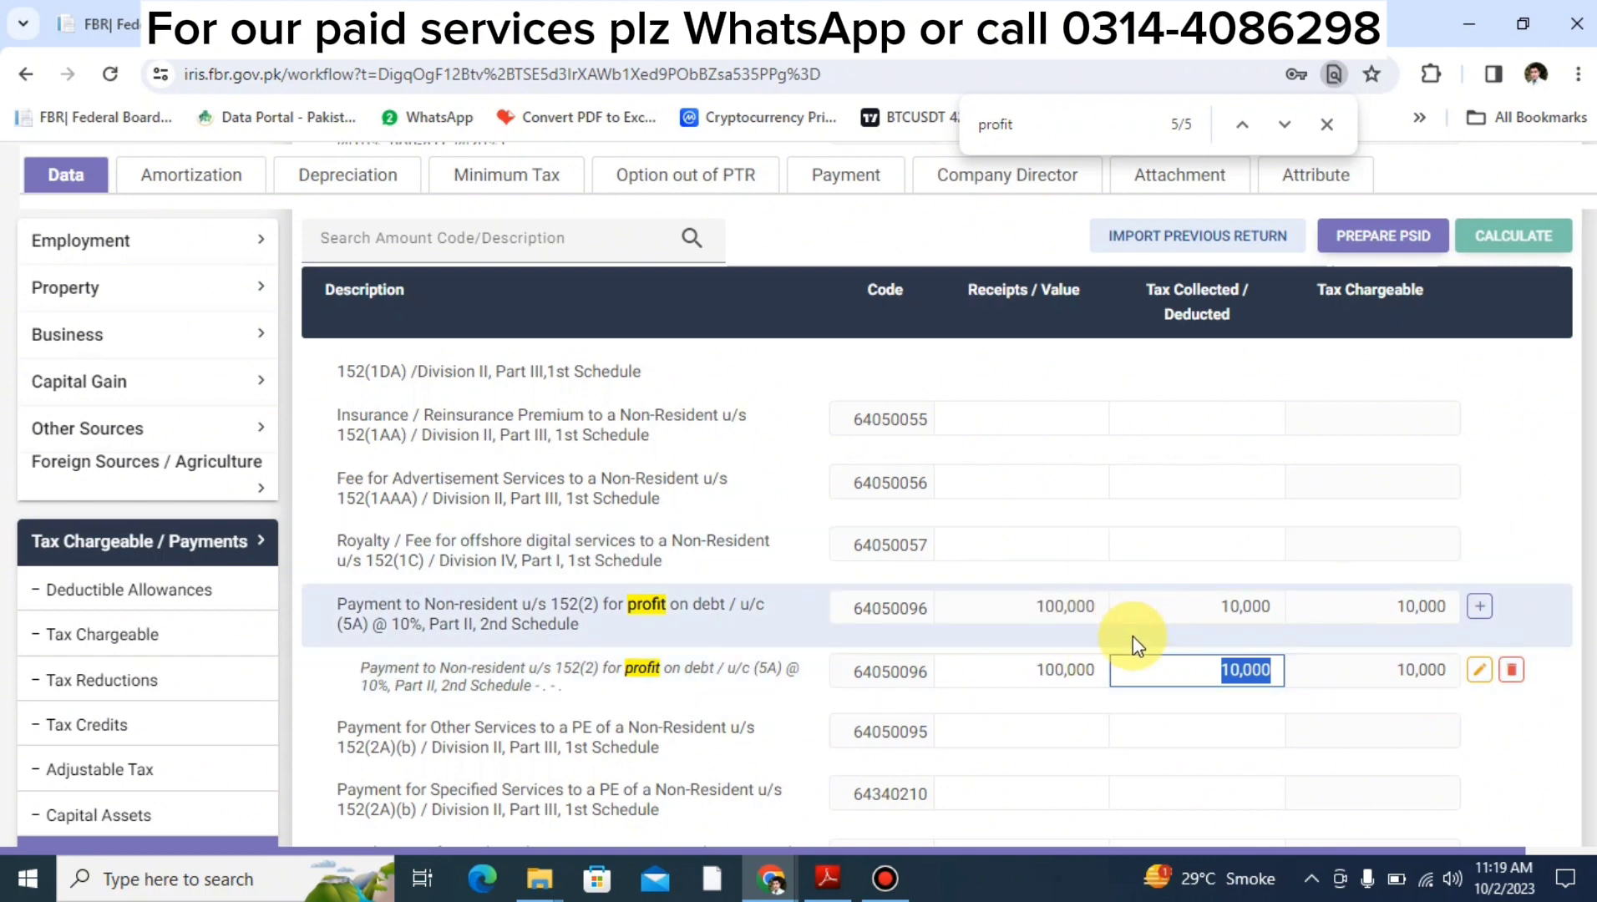
pyautogui.click(1045, 670)
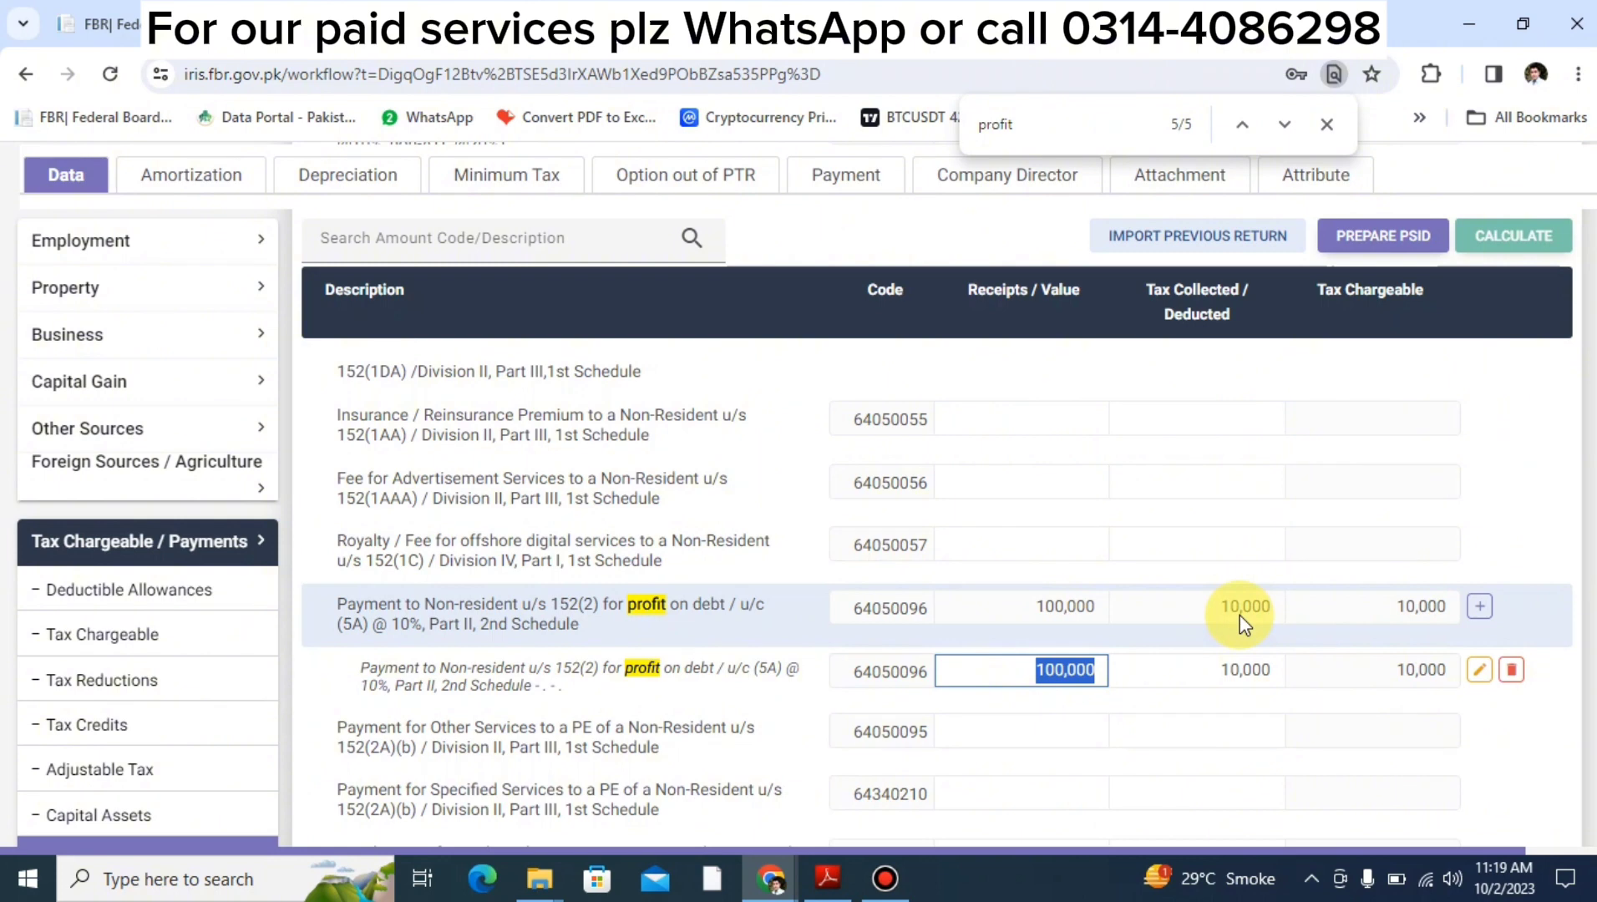
# - Copy the receipts total of the non-resident profit on debt row and open the receipts/deductions of Other Sources at Other Receipts
pyautogui.doubleClick(1049, 606)
pyautogui.hotkey('ctrl', 'c')
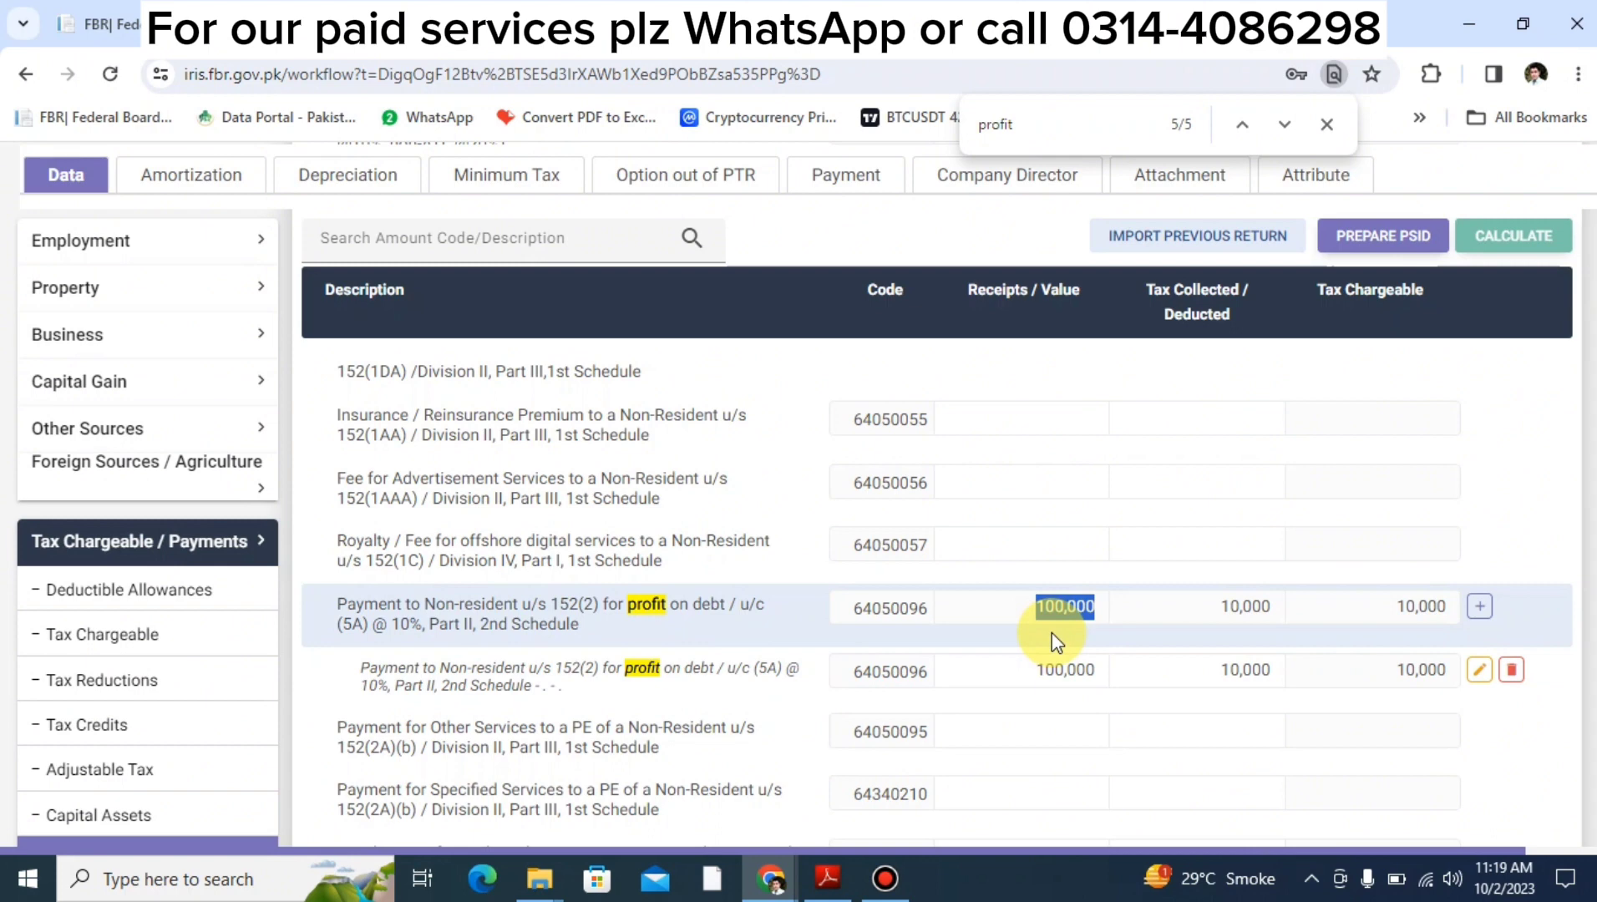
pyautogui.click(201, 428)
pyautogui.click(151, 501)
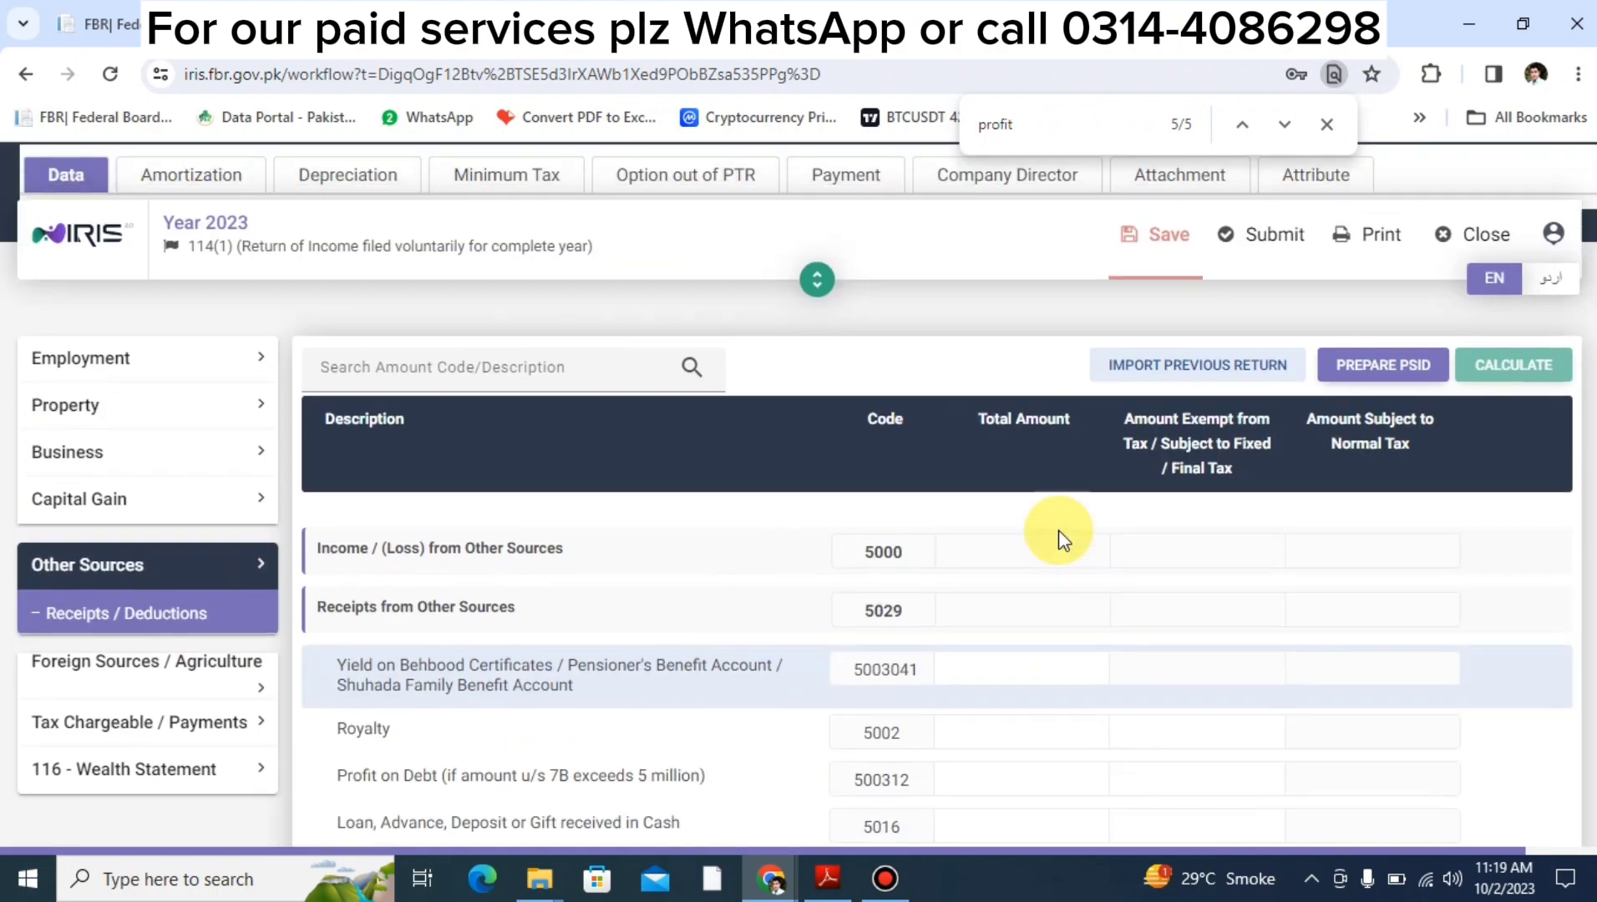
pyautogui.scroll(-5, 1058, 529)
pyautogui.scroll(5, 1058, 528)
pyautogui.scroll(-3, 1059, 530)
pyautogui.scroll(-2, 1060, 530)
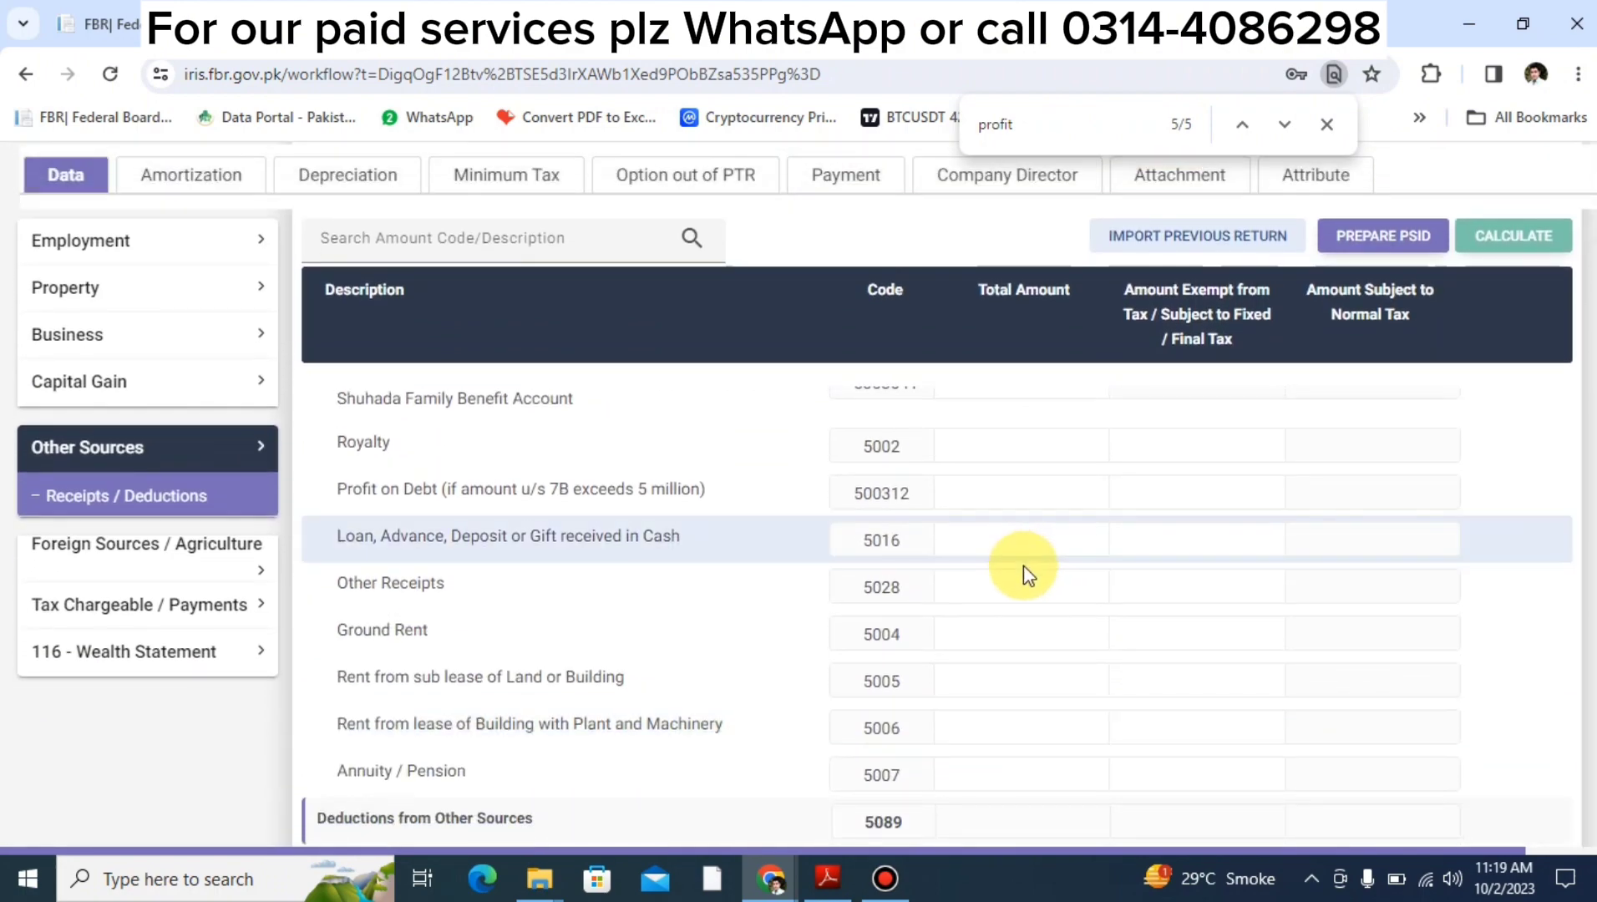
# - Enter 100,000 for Other Receipts as both the total amount and the amount exempt or subject to fixed/final tax, and recalculate
pyautogui.click(962, 591)
pyautogui.hotkey('ctrl', 'v')
pyautogui.click(1115, 591)
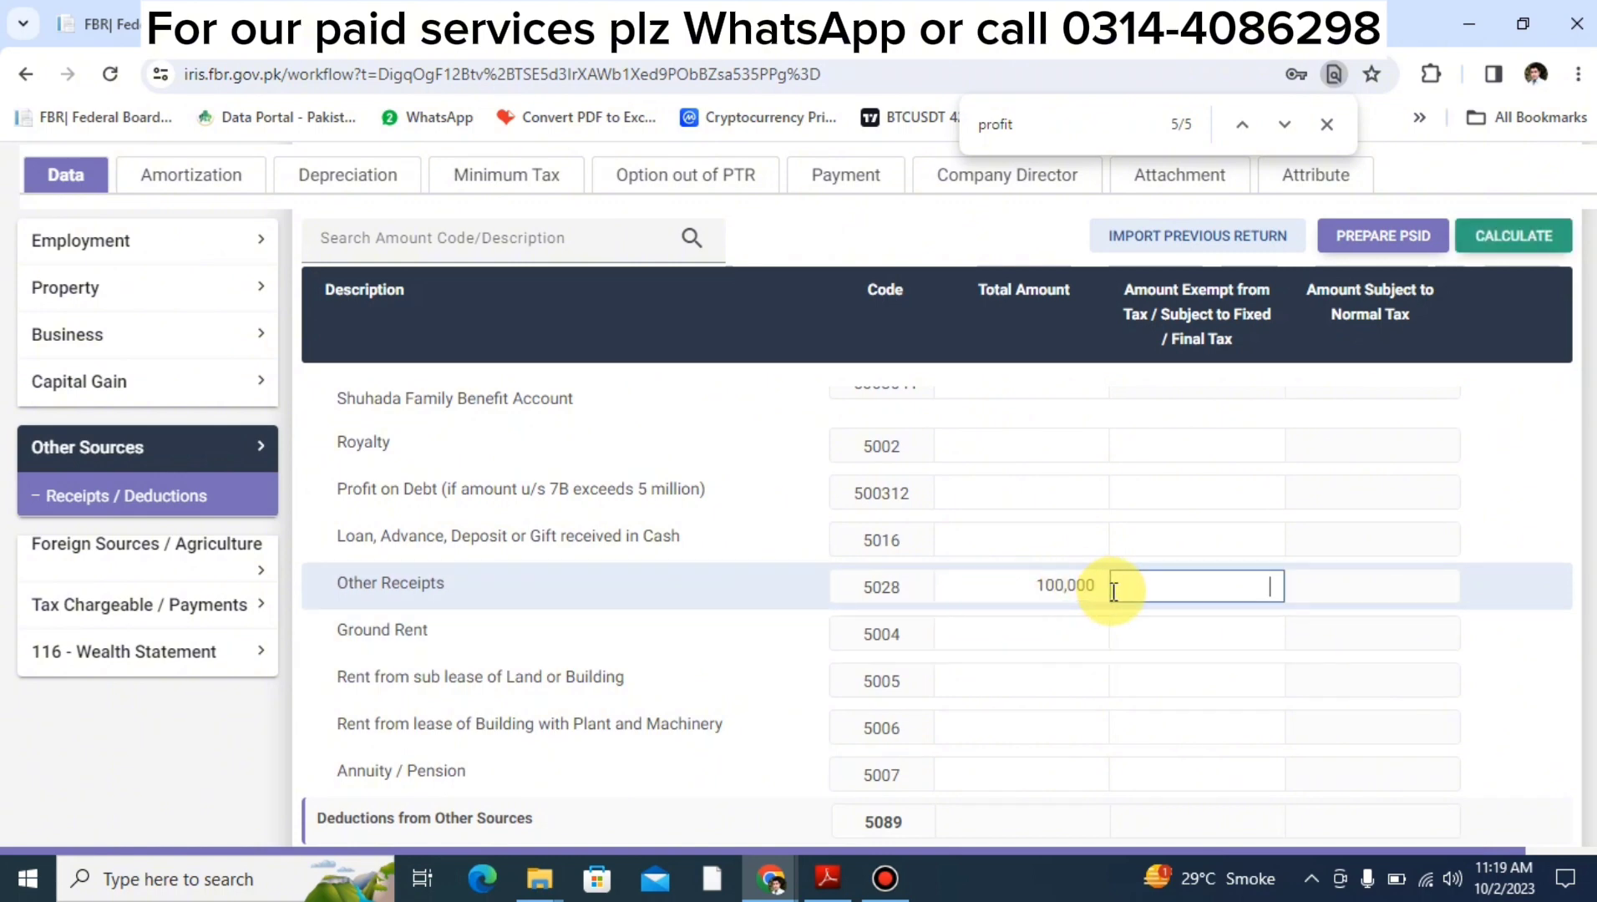
pyautogui.hotkey('ctrl', 'v')
pyautogui.click(1493, 242)
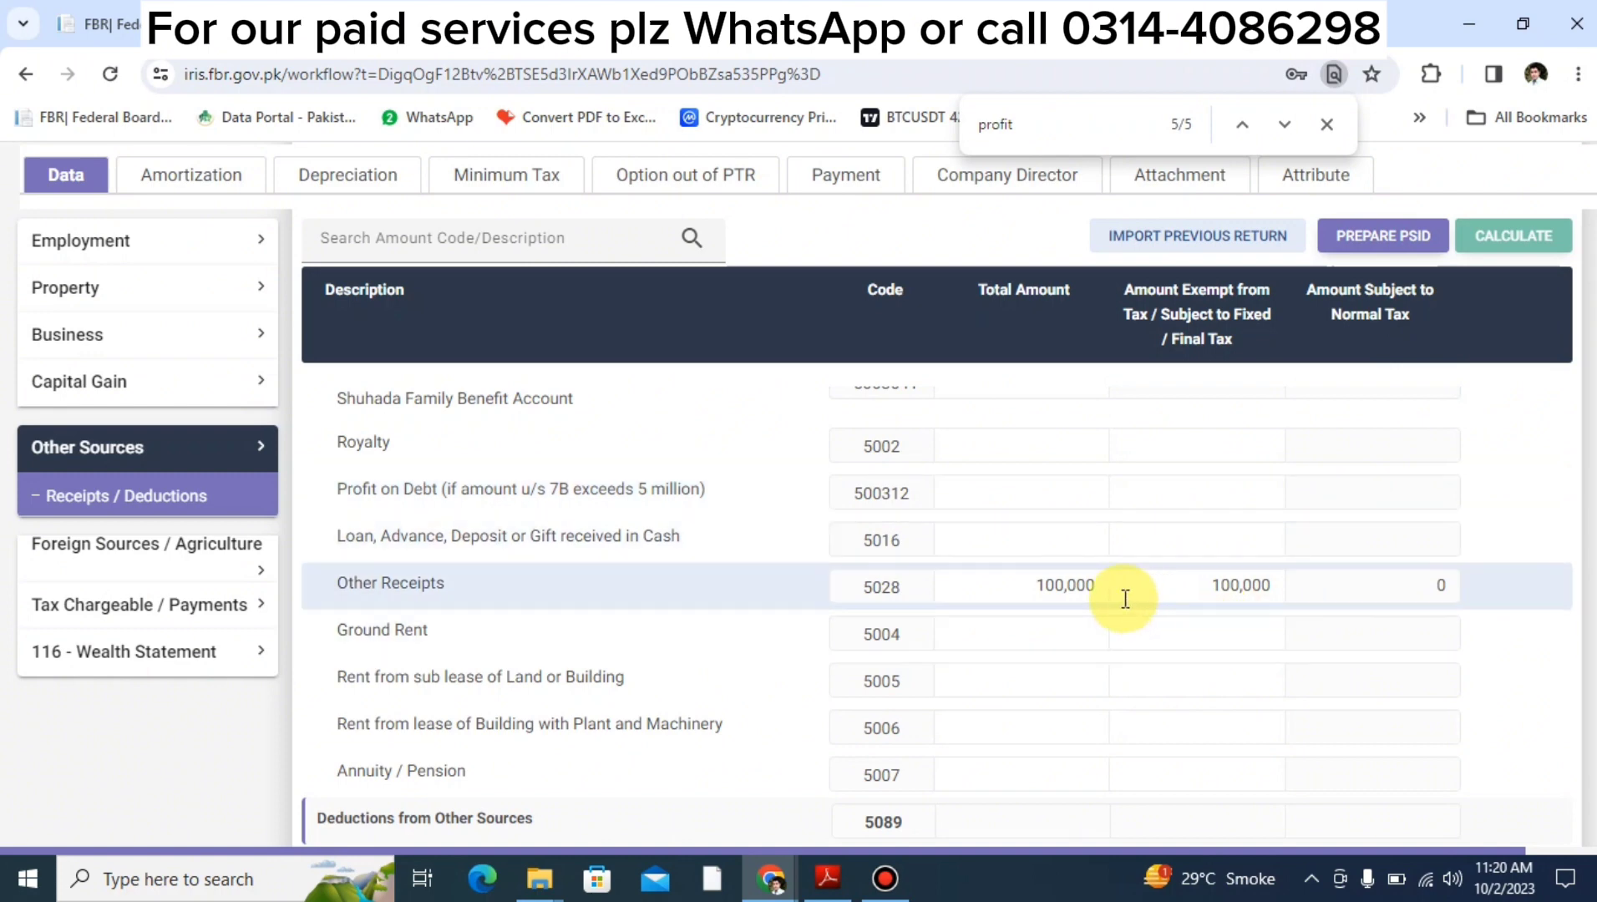
# - In the wealth statement's Reconciliation of Net Assets, enter 100,000 as income attributable to receipts subject to final/fixed tax (7033) and recalculate
pyautogui.click(223, 651)
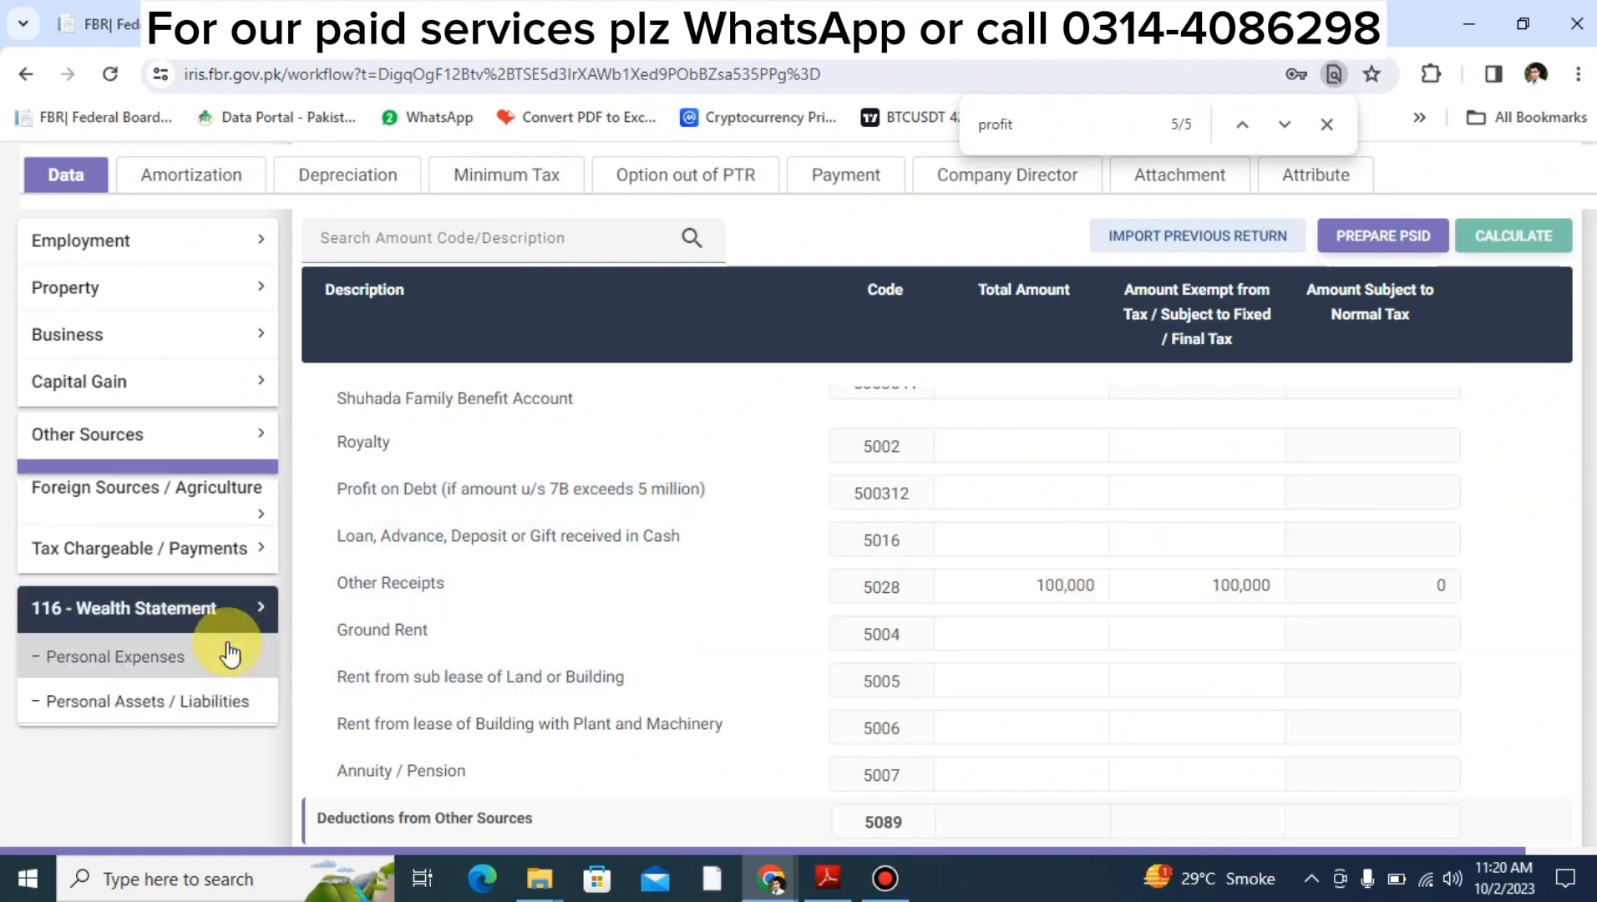
pyautogui.click(161, 742)
pyautogui.scroll(-5, 1206, 678)
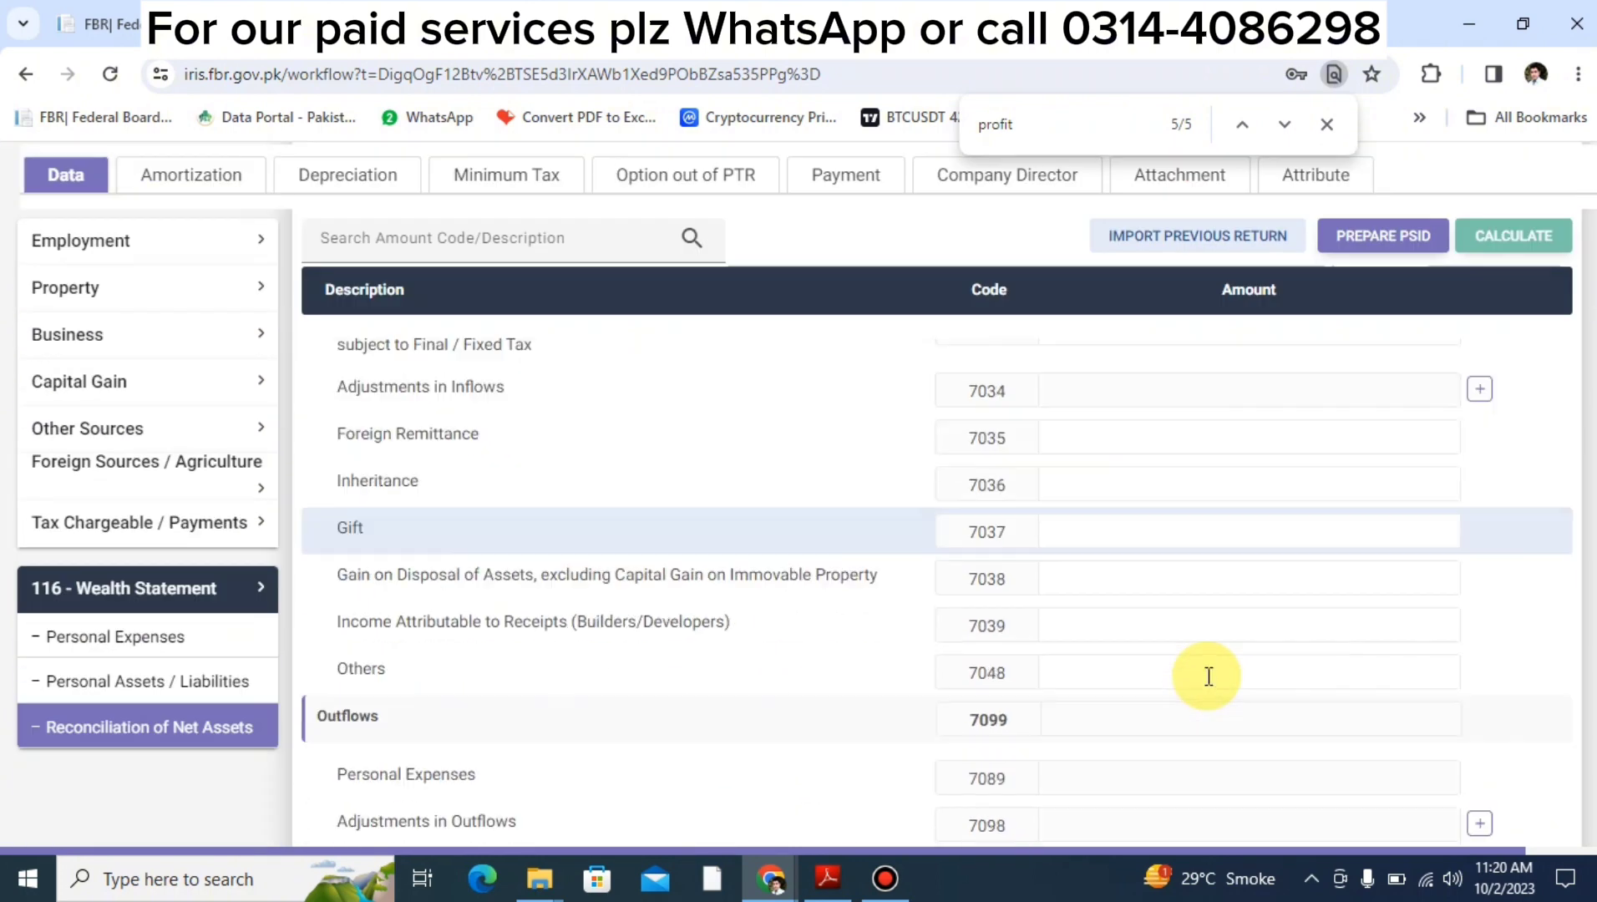
pyautogui.scroll(5, 1207, 677)
pyautogui.scroll(-1, 1208, 677)
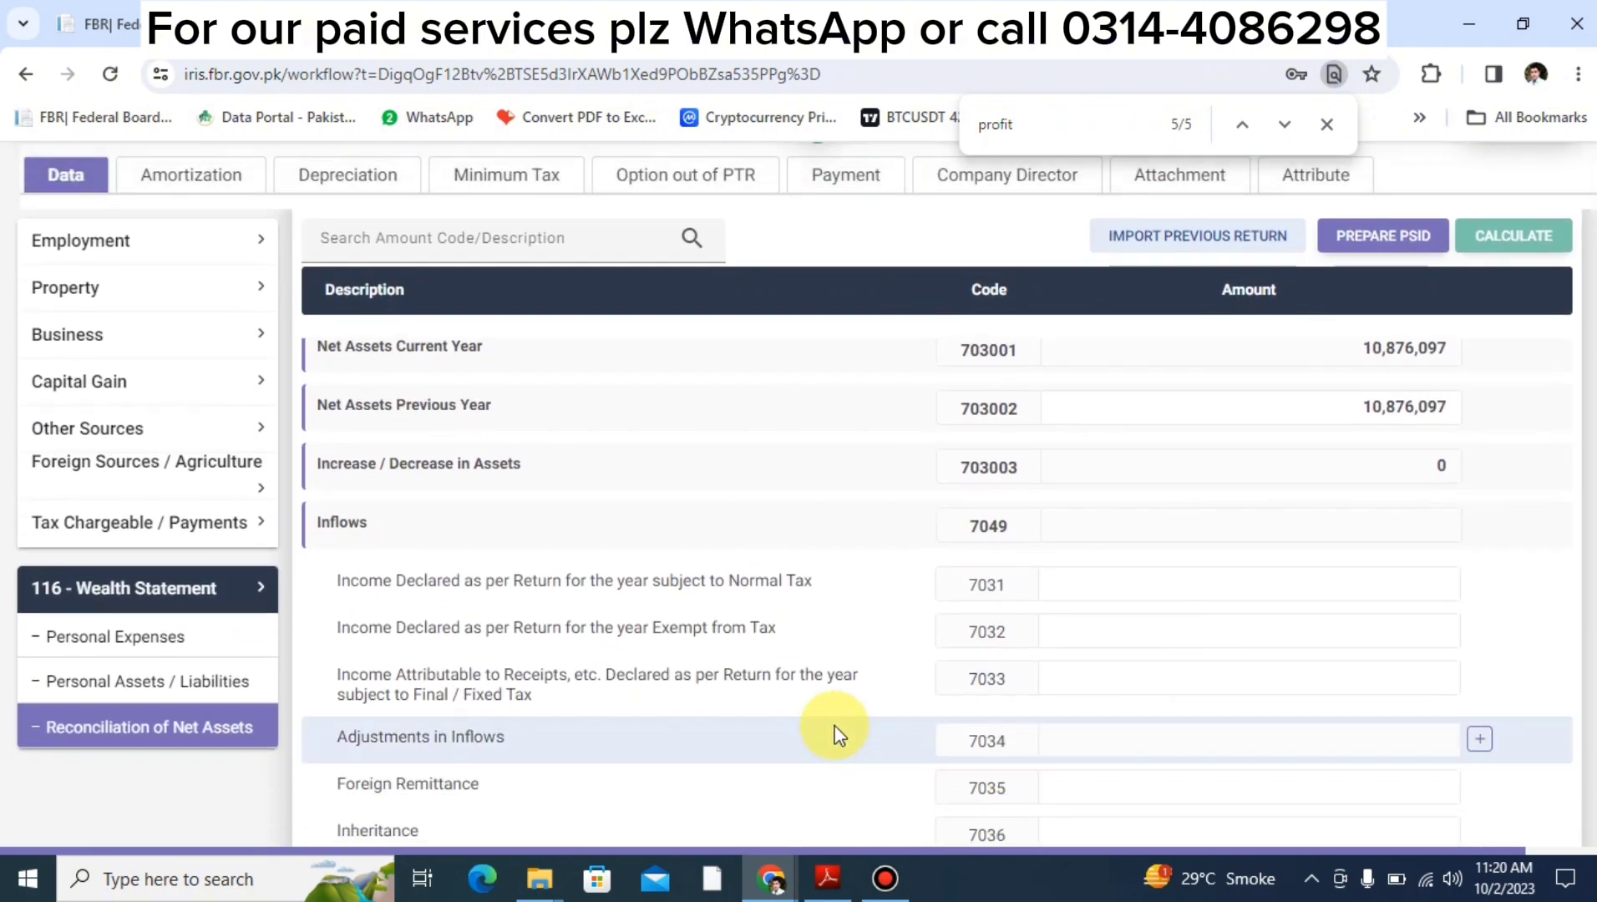
pyautogui.click(1124, 679)
pyautogui.write('1000000')
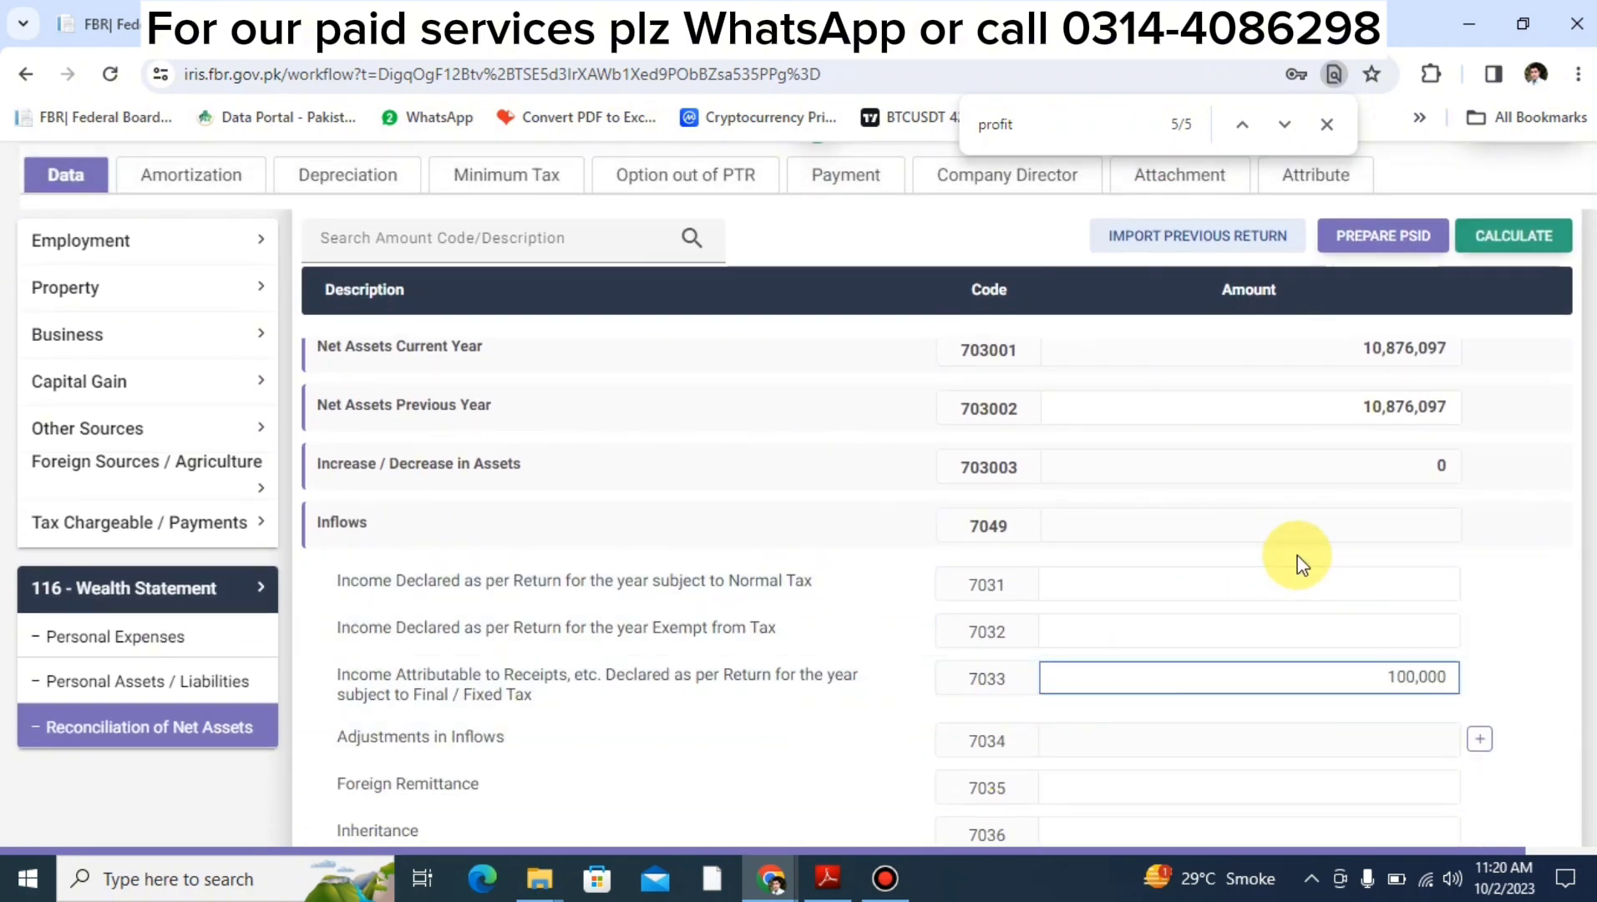
pyautogui.click(1509, 225)
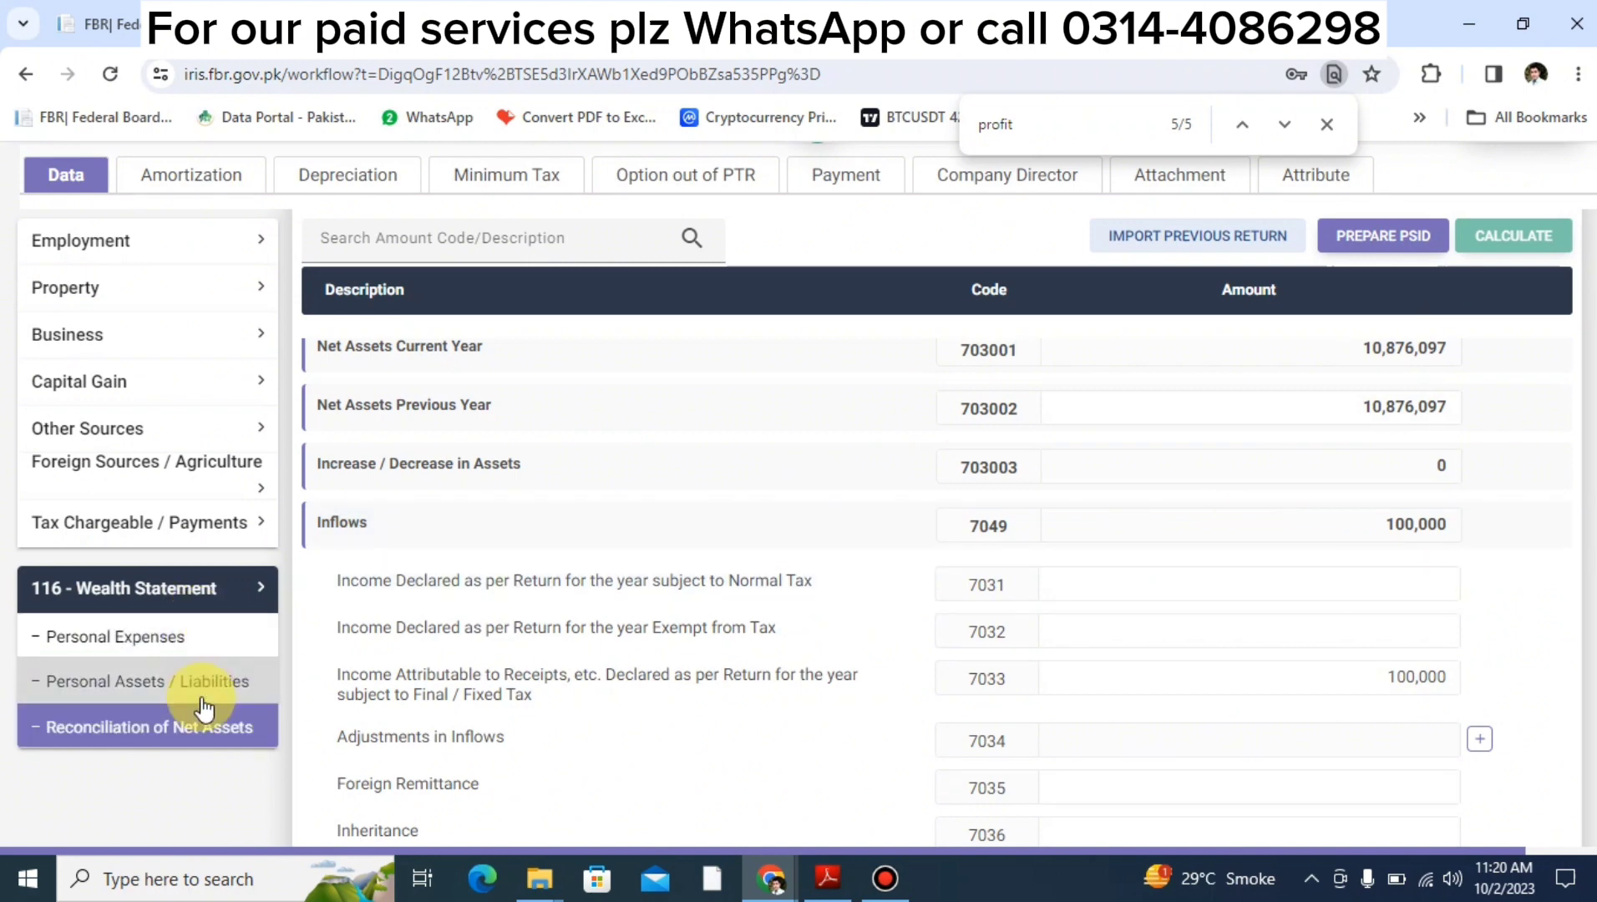
# - Return to the final and fixed tax section and go to the profit on debt row u/s 7B
pyautogui.click(171, 522)
pyautogui.scroll(-4, 192, 760)
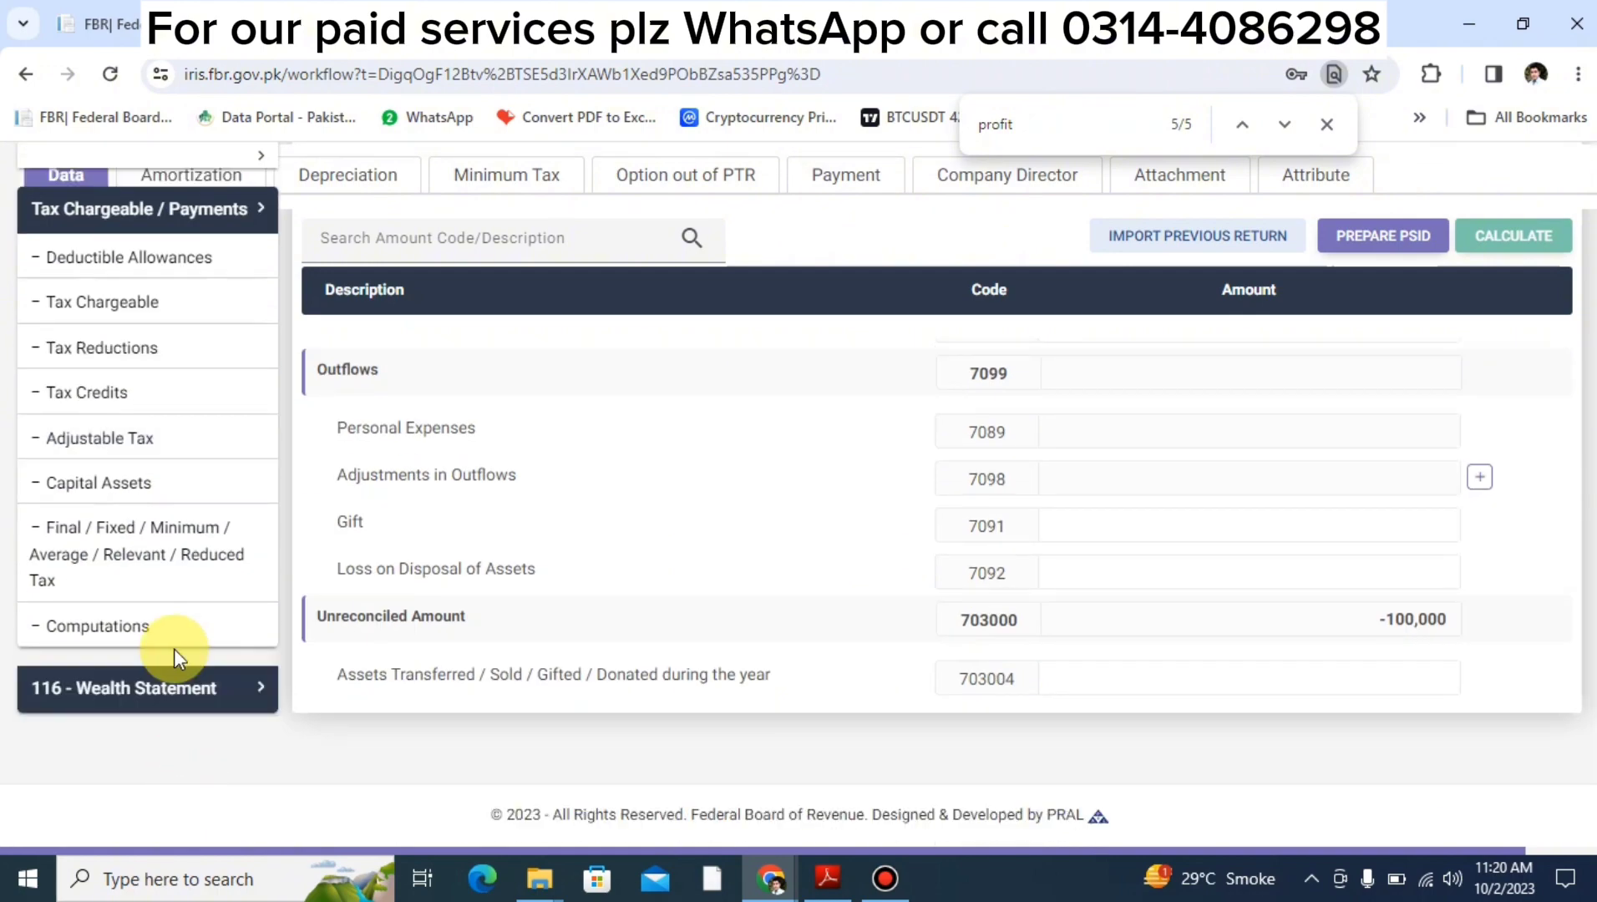
pyautogui.click(164, 524)
pyautogui.scroll(-15, 1003, 572)
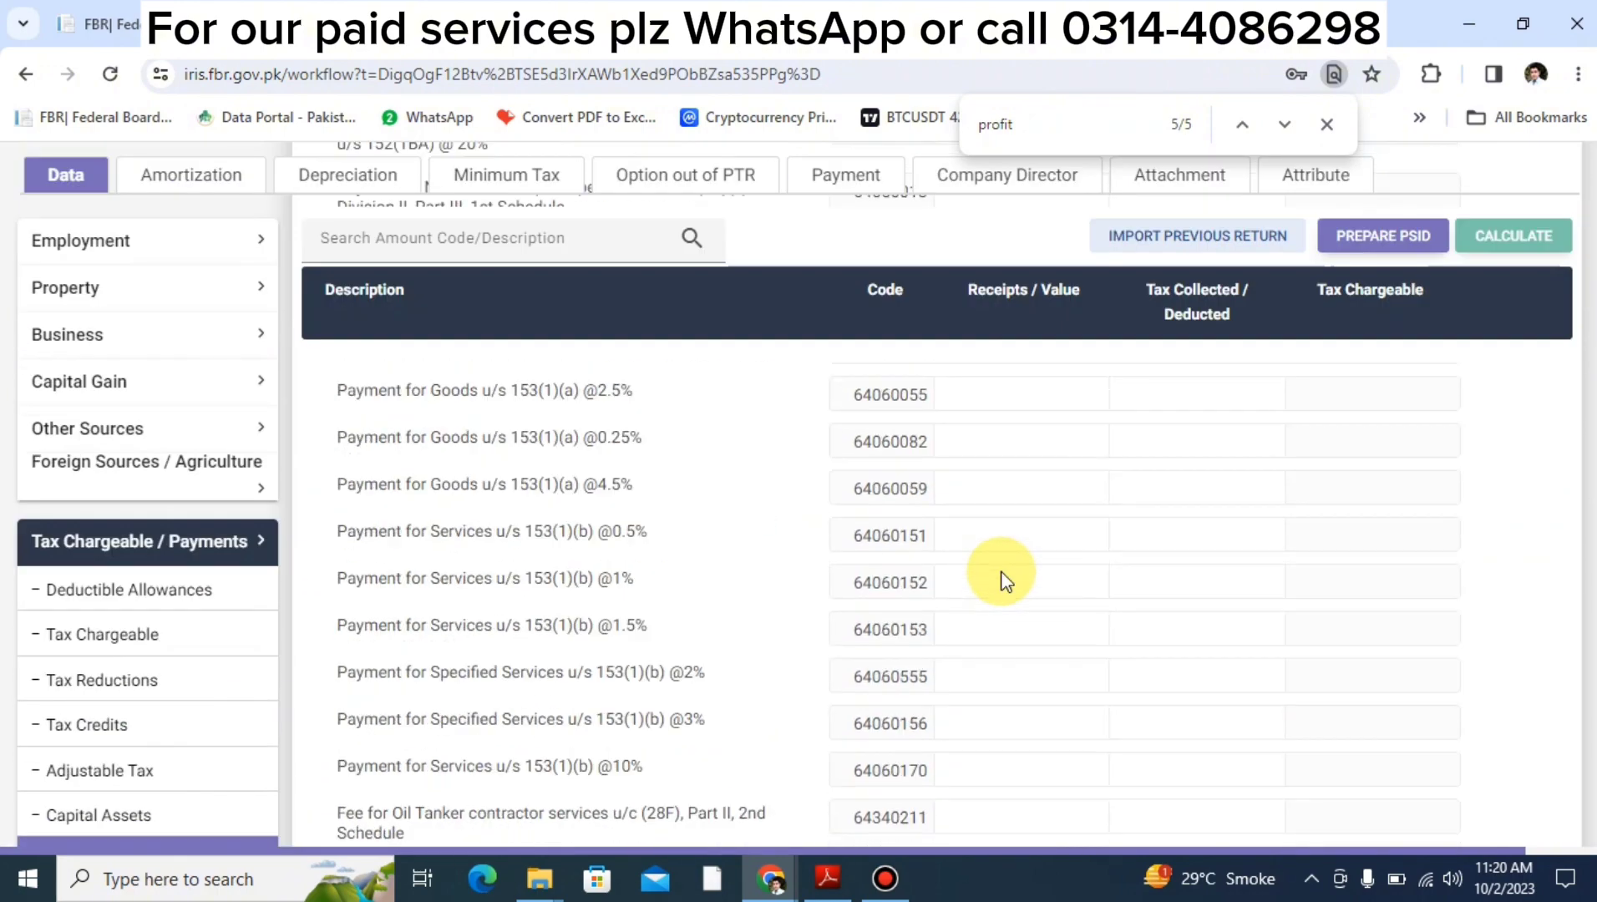
pyautogui.scroll(10, 1003, 572)
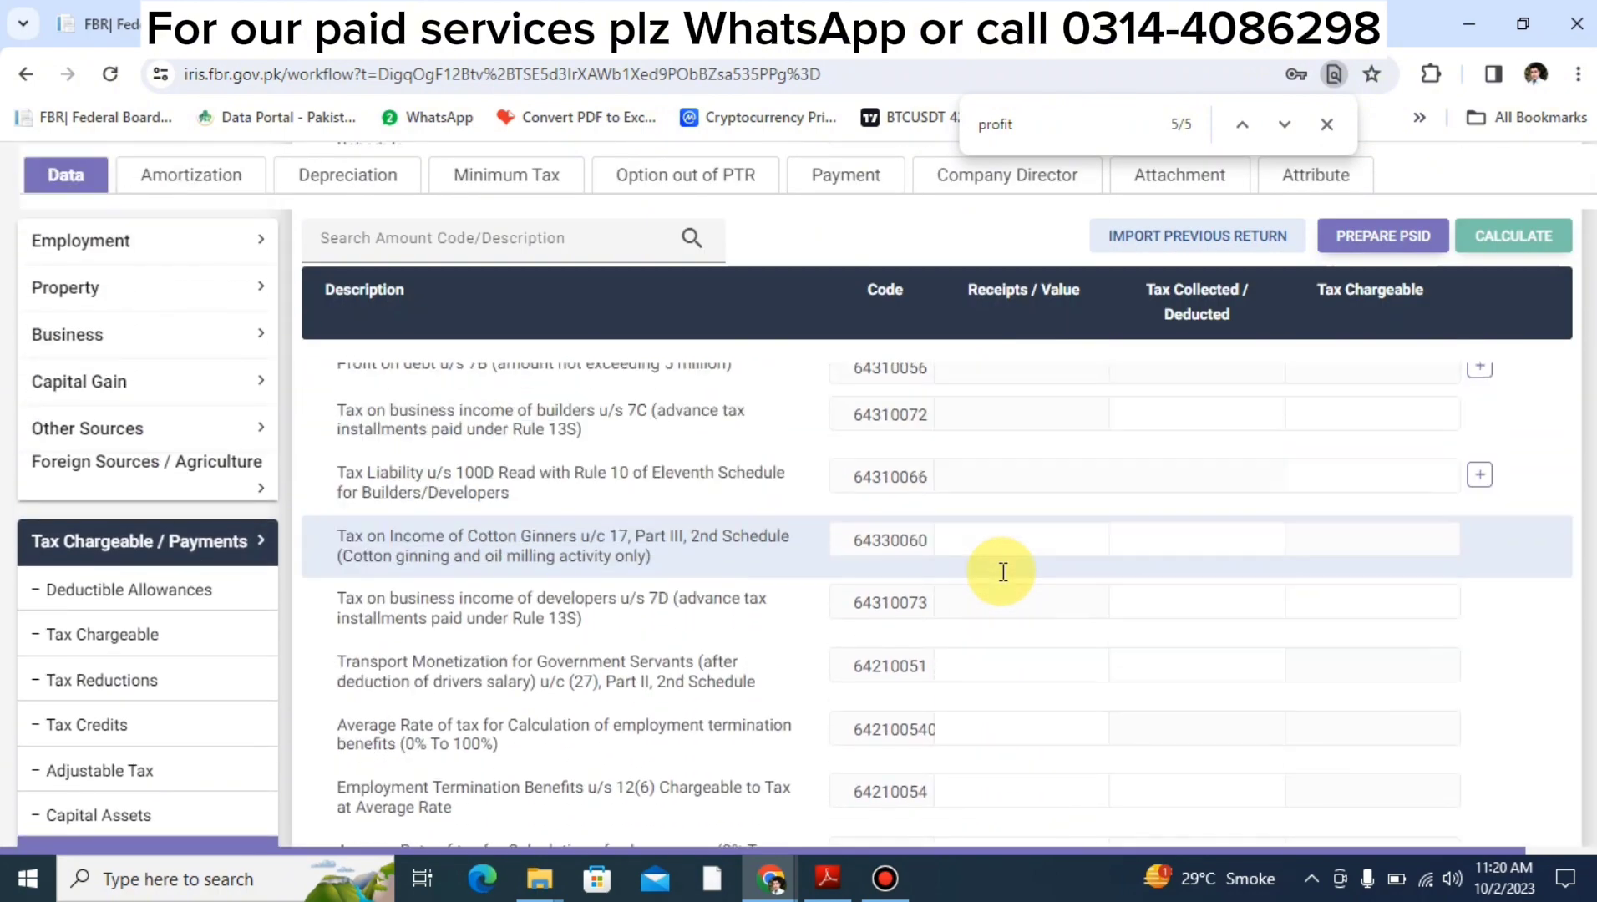